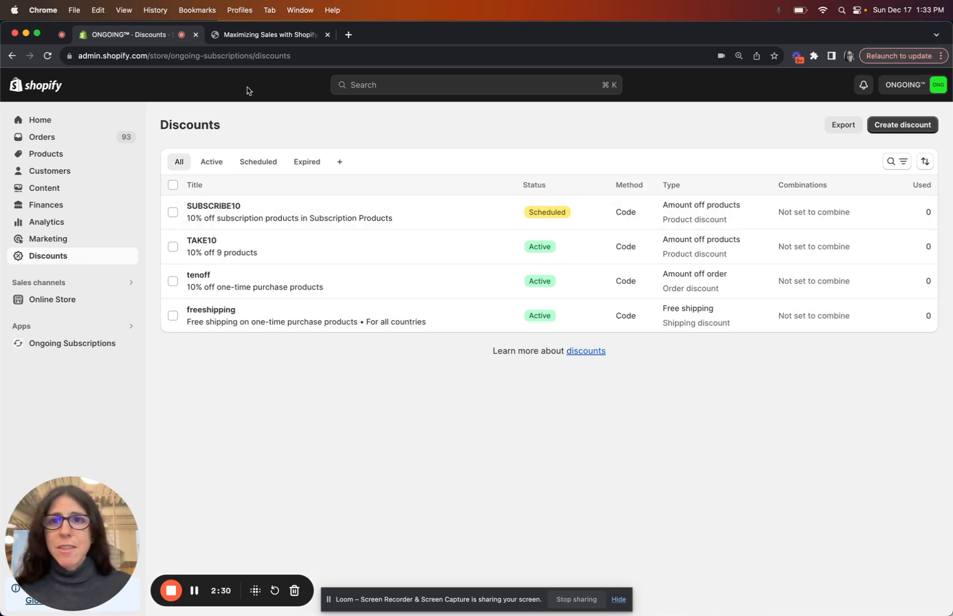
Review the first three slides of the PDF on maximizing subscription sales with Shopify discount codes
{"action": "left_click", "coordinate": [247, 35]}
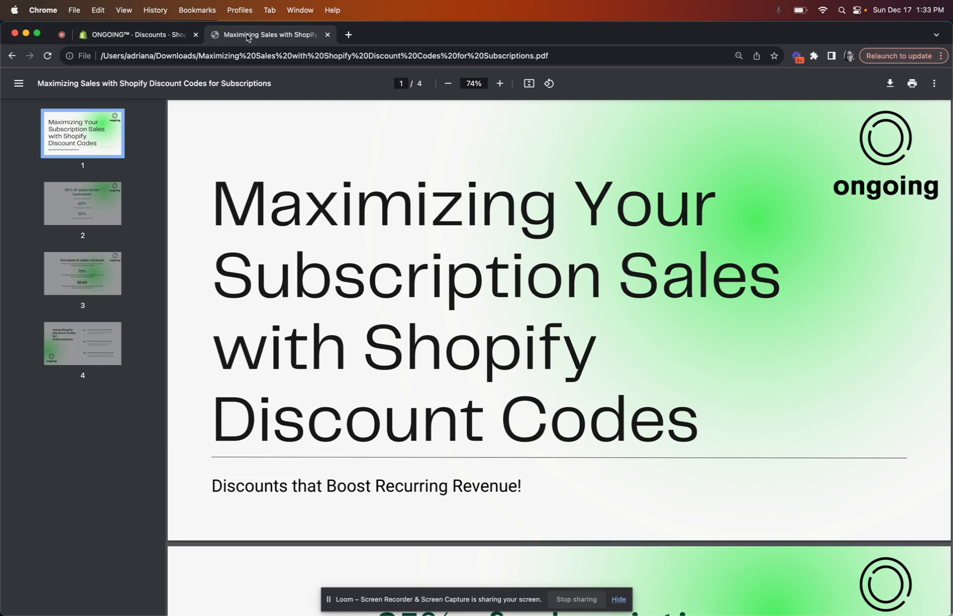
{"action": "left_click", "coordinate": [106, 214]}
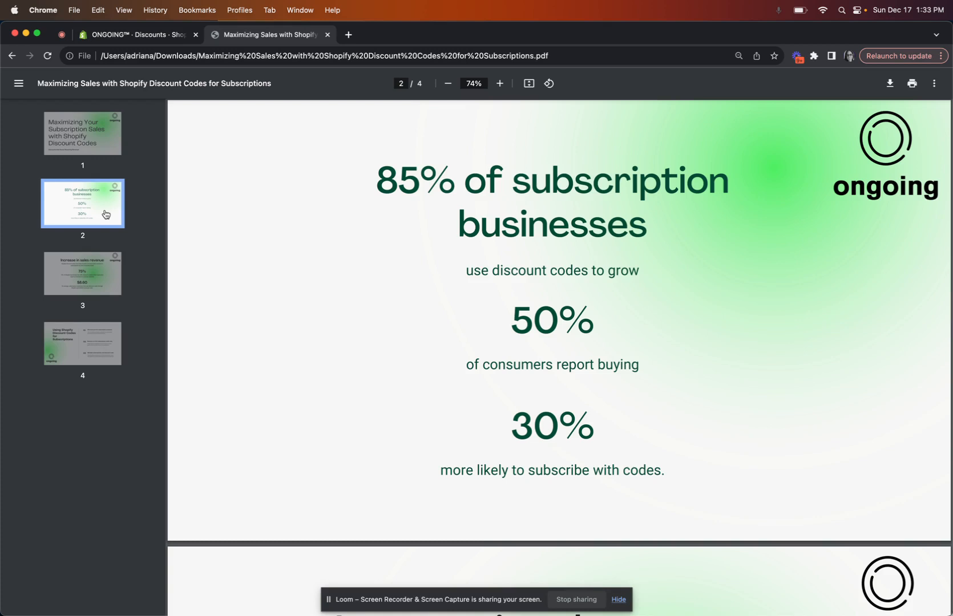
{"action": "left_click", "coordinate": [97, 285]}
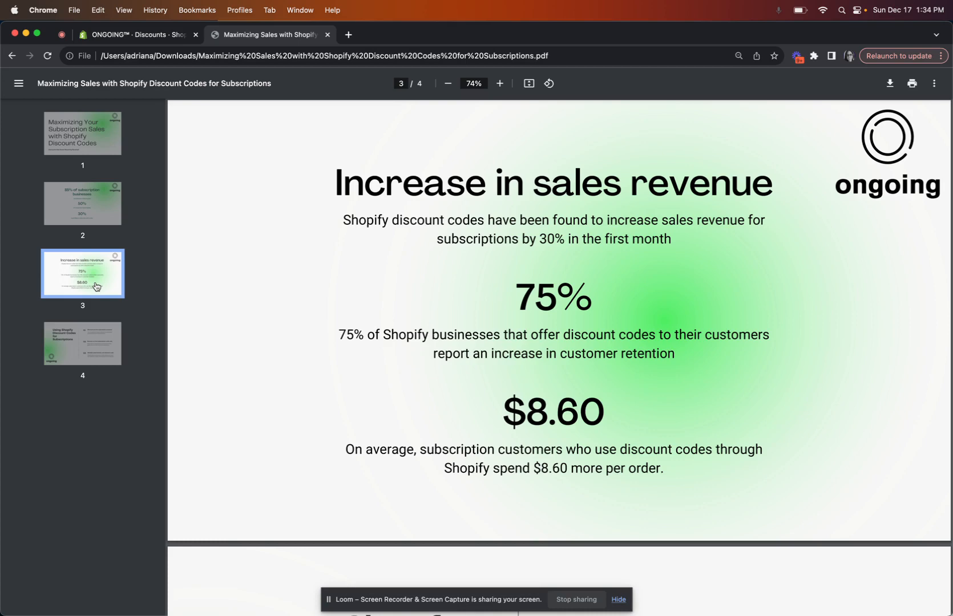
Return to the Shopify discounts list and delete the scheduled SUBSCRIBE10 discount
{"action": "left_click", "coordinate": [134, 36]}
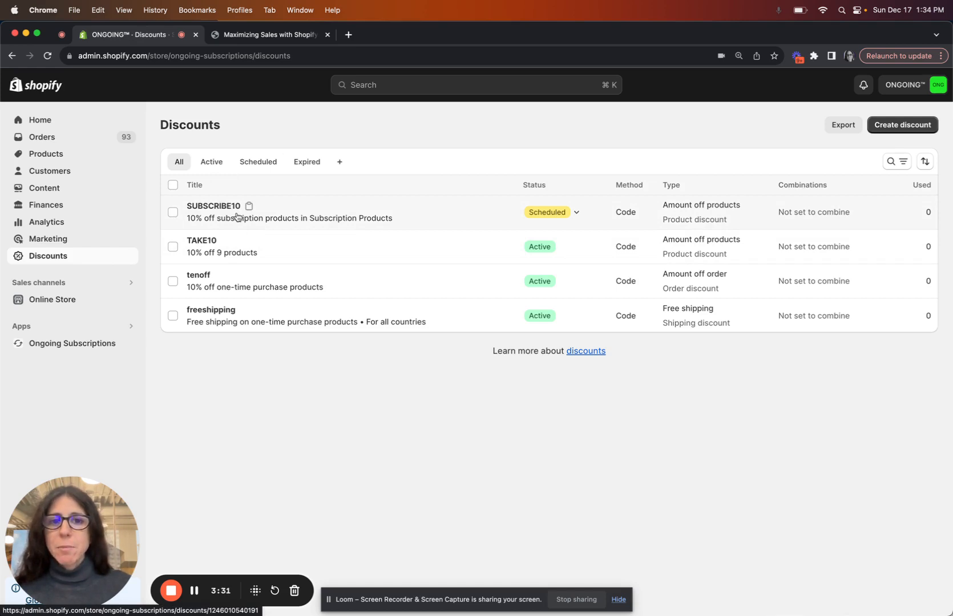
{"action": "left_click", "coordinate": [172, 212]}
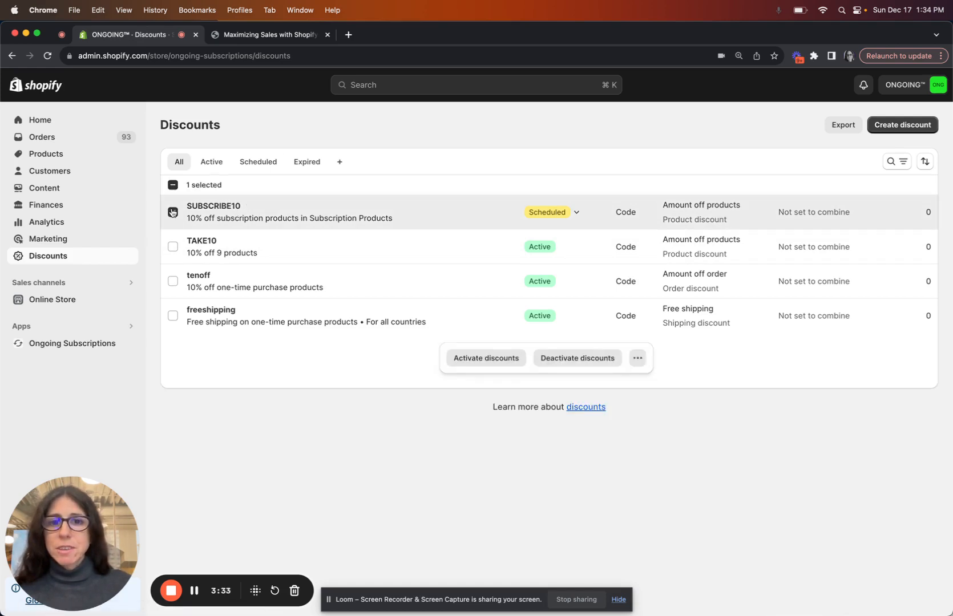
{"action": "left_click", "coordinate": [637, 358]}
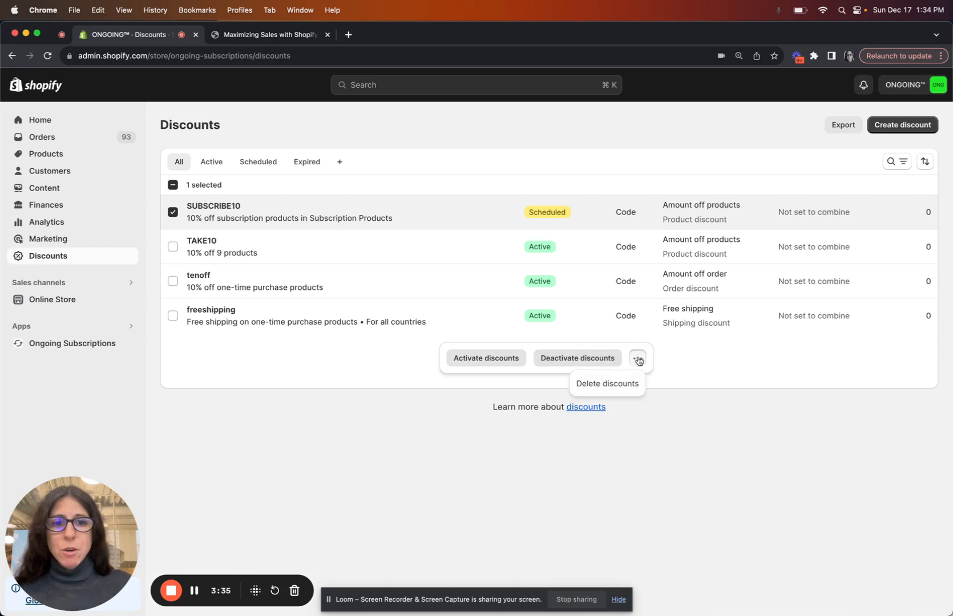
{"action": "left_click", "coordinate": [629, 383]}
{"action": "left_click", "coordinate": [650, 378]}
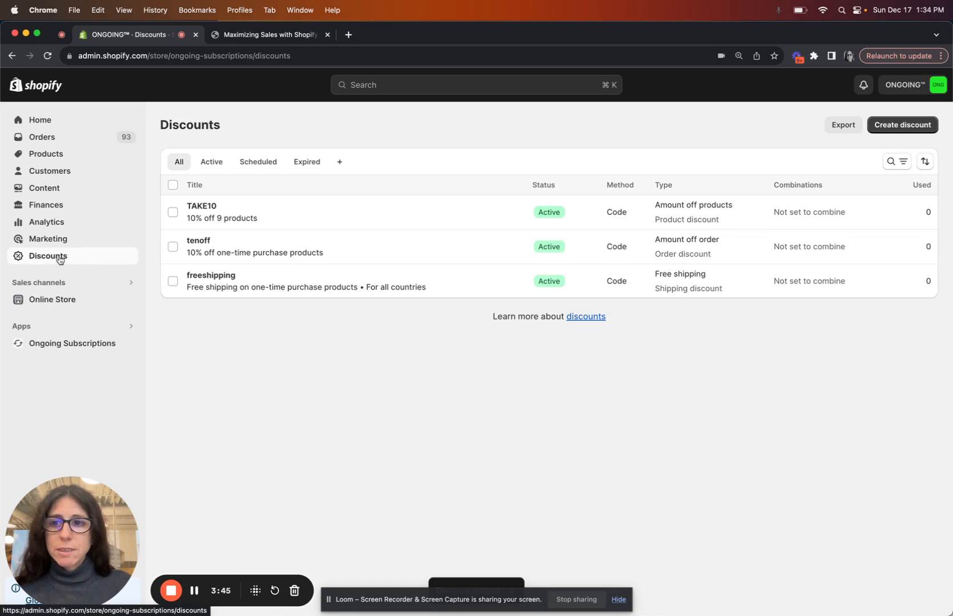
Create a new amount-off-products discount with the discount code SUBSCRIBE10
{"action": "left_click", "coordinate": [897, 126]}
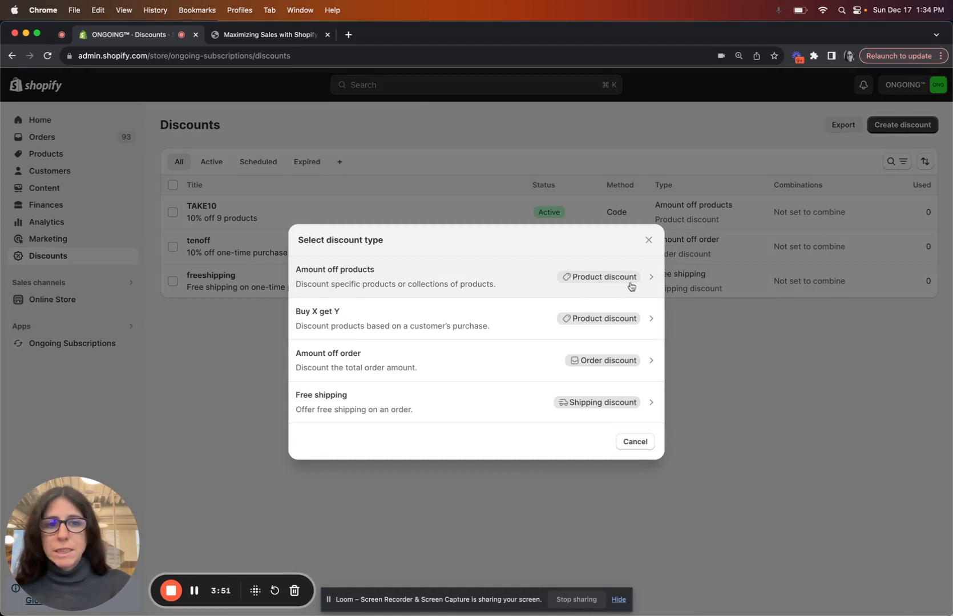
{"action": "left_click", "coordinate": [648, 279]}
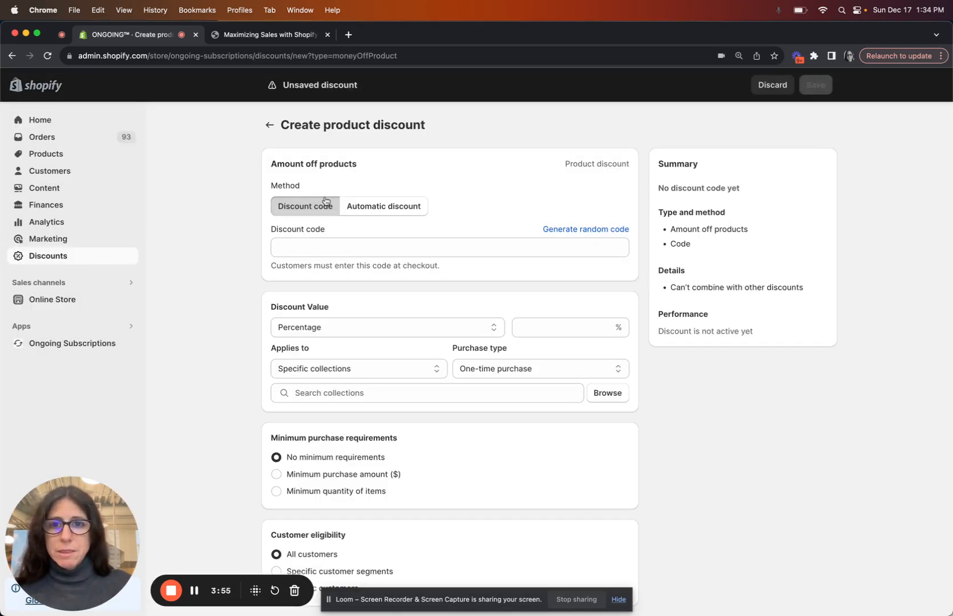
{"action": "left_click", "coordinate": [332, 246]}
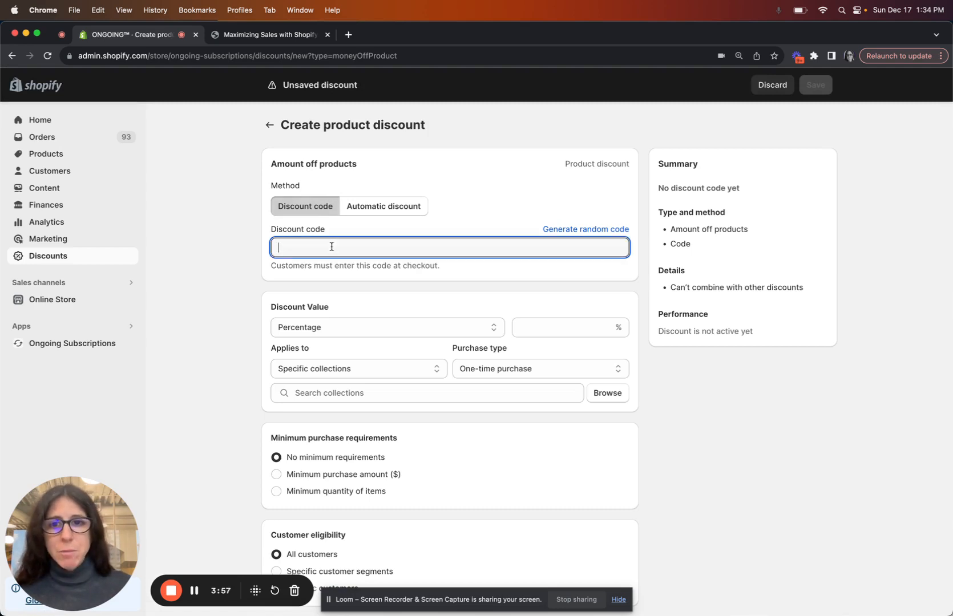
{"action": "type", "text": "SUBSC"}
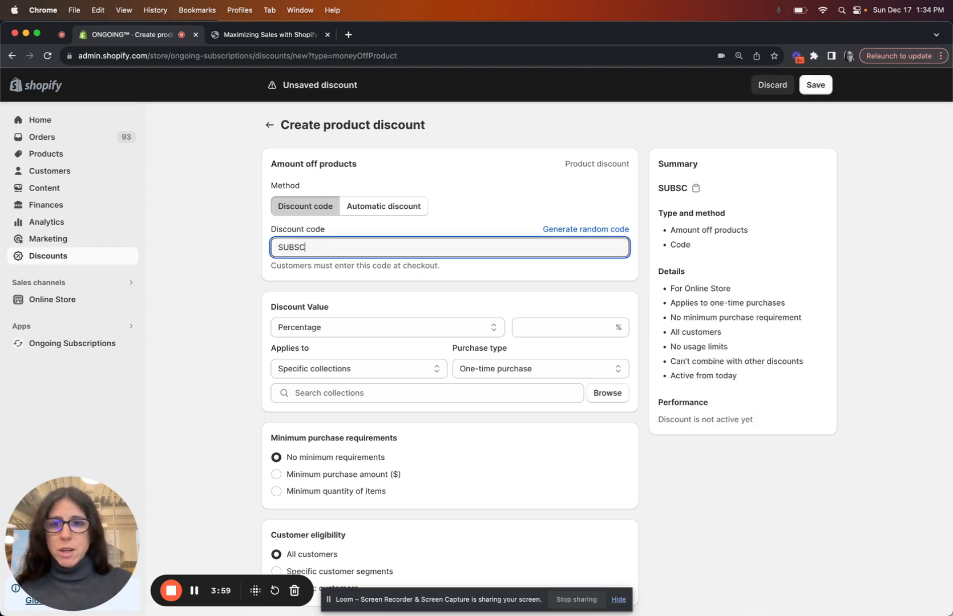
{"action": "type", "text": "RIBE10"}
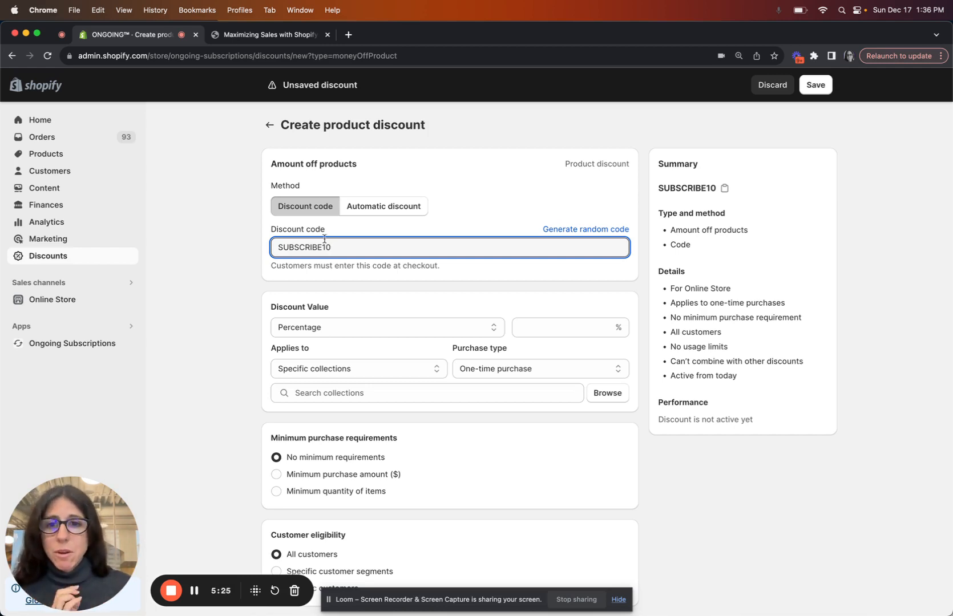
{"action": "left_click_drag", "start_coordinate": [341, 246], "coordinate": [257, 249]}
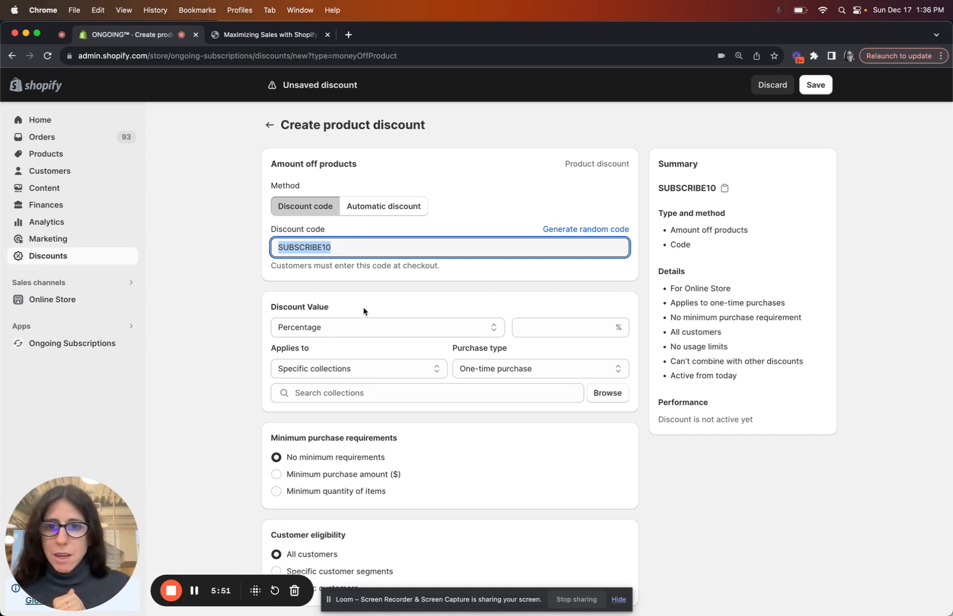
Set the discount value to 10 percent and the purchase type to Subscription
{"action": "scroll", "coordinate": [365, 312], "scroll_direction": "down", "scroll_amount": 1}
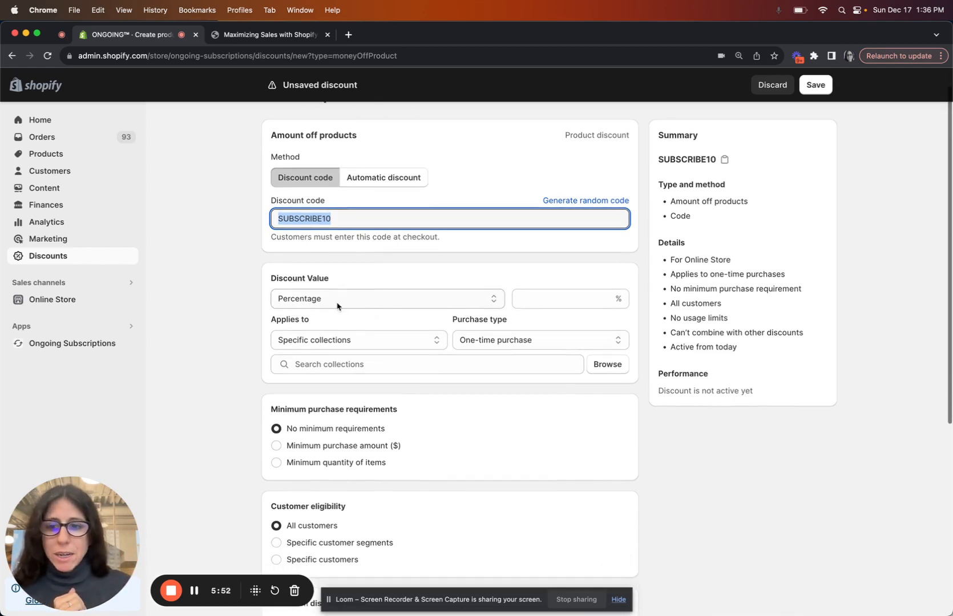
{"action": "left_click", "coordinate": [539, 301]}
{"action": "type", "text": "10"}
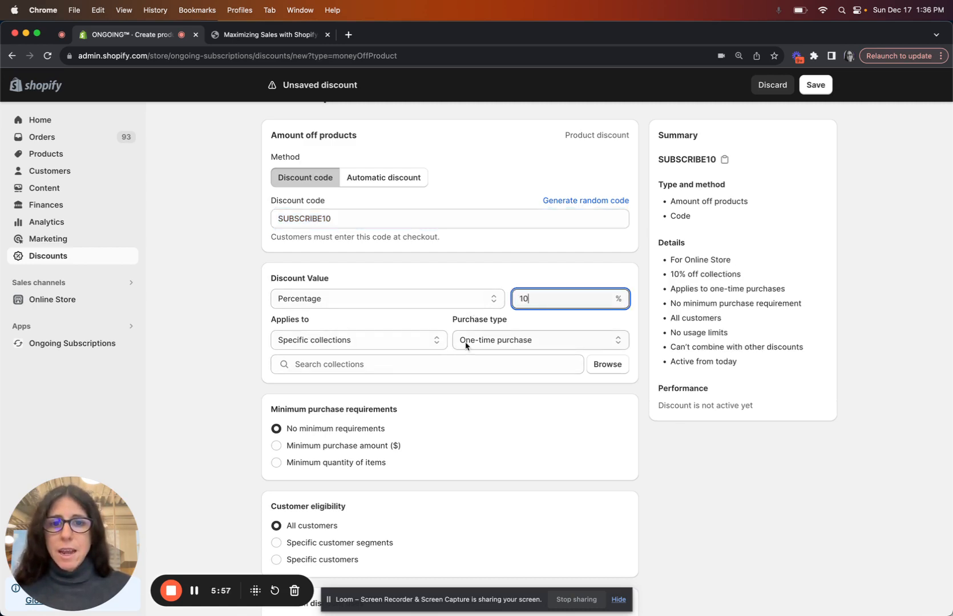
{"action": "left_click_drag", "start_coordinate": [451, 319], "coordinate": [517, 323]}
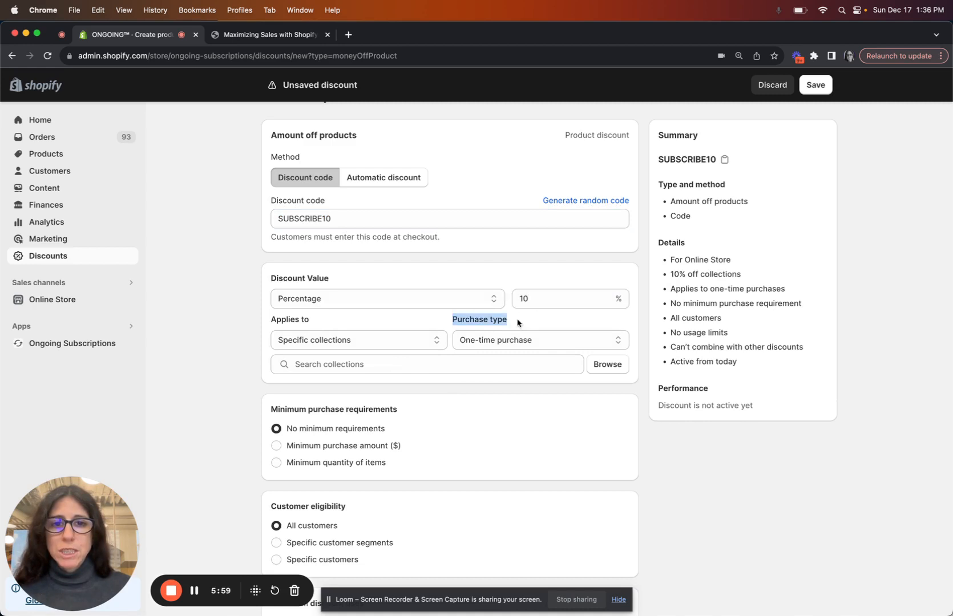
{"action": "left_click", "coordinate": [617, 341]}
{"action": "left_click", "coordinate": [615, 355]}
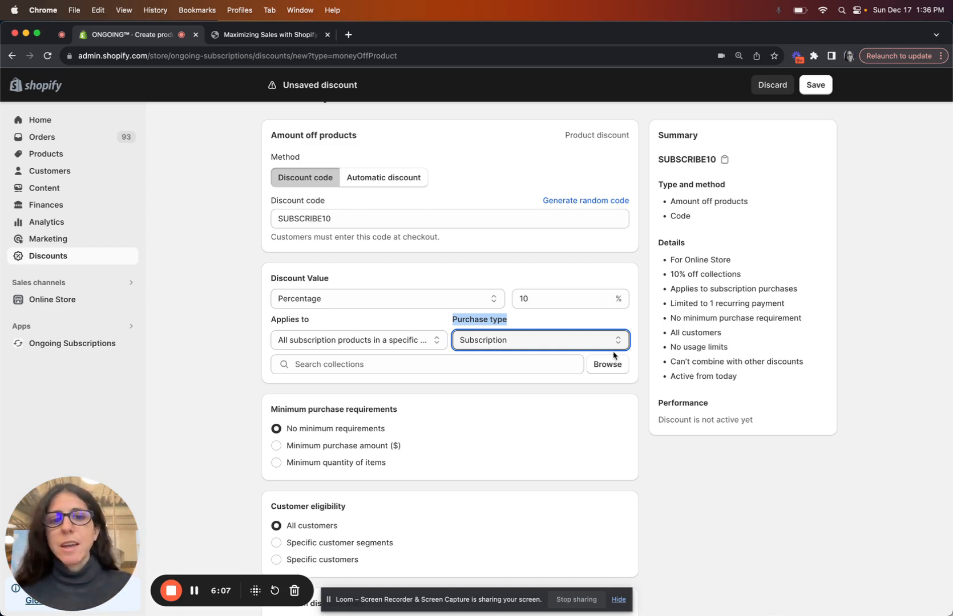
{"action": "left_click", "coordinate": [593, 323]}
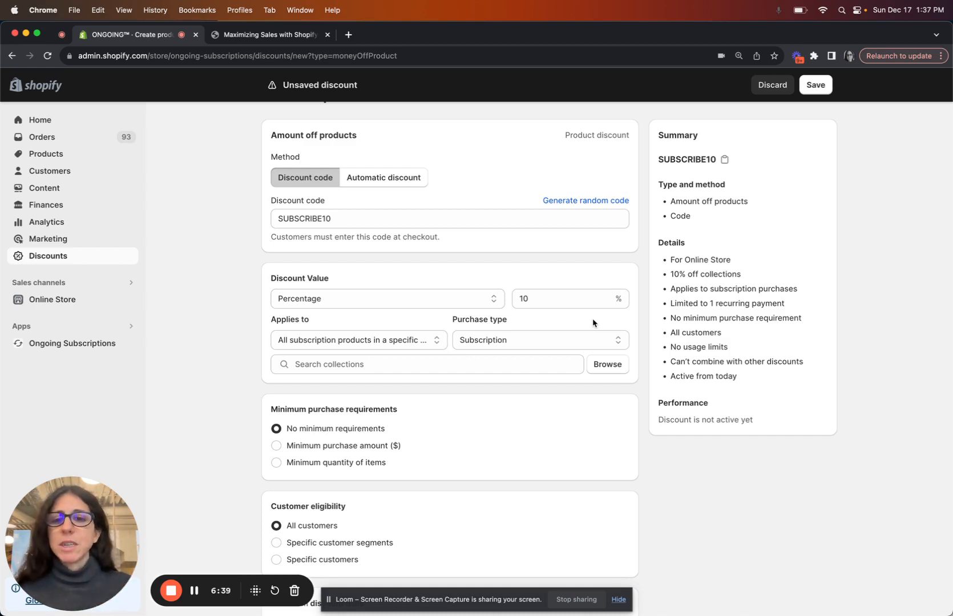
{"action": "left_click", "coordinate": [427, 341]}
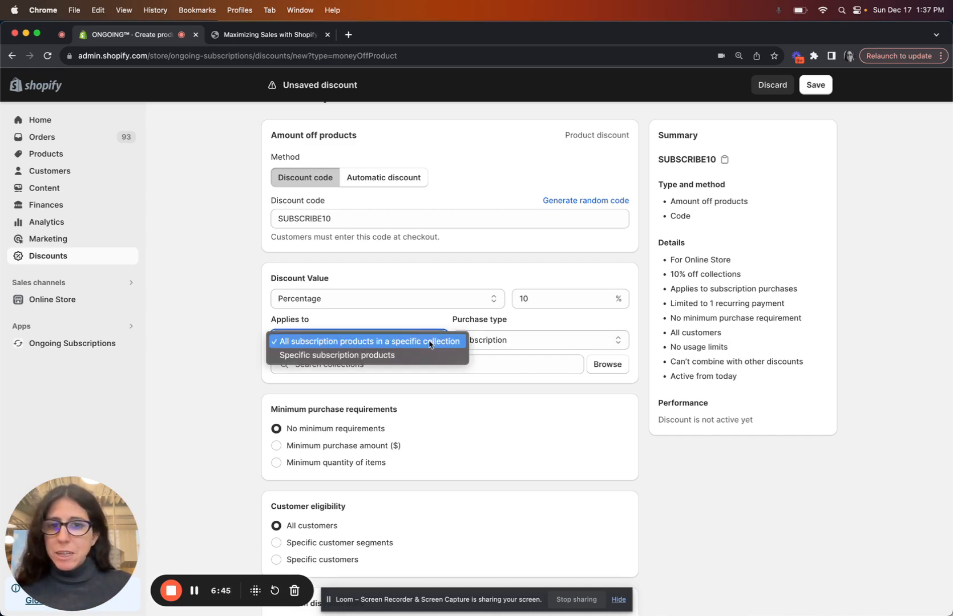
{"action": "left_click", "coordinate": [429, 344]}
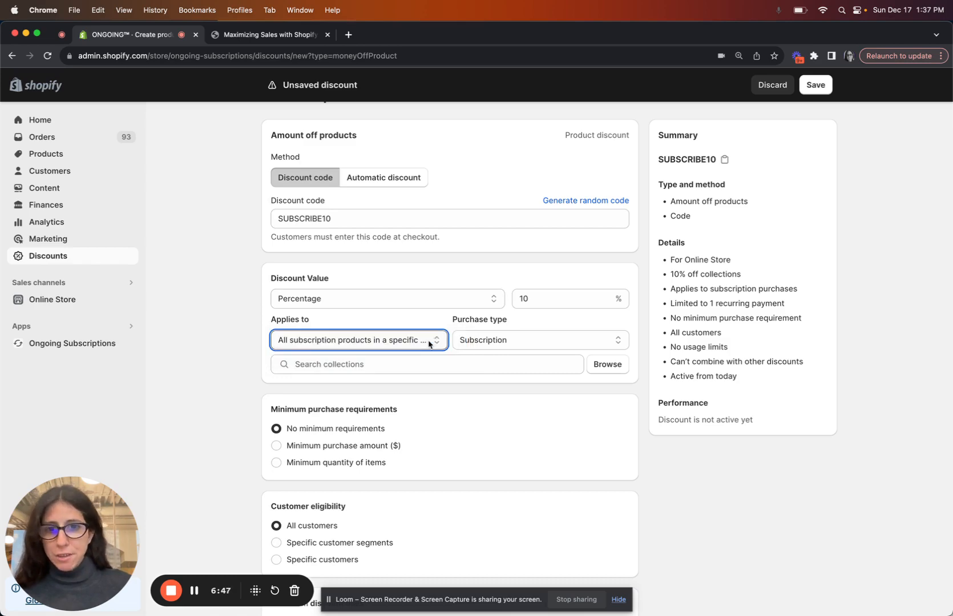
{"action": "left_click", "coordinate": [428, 341]}
{"action": "left_click", "coordinate": [424, 357]}
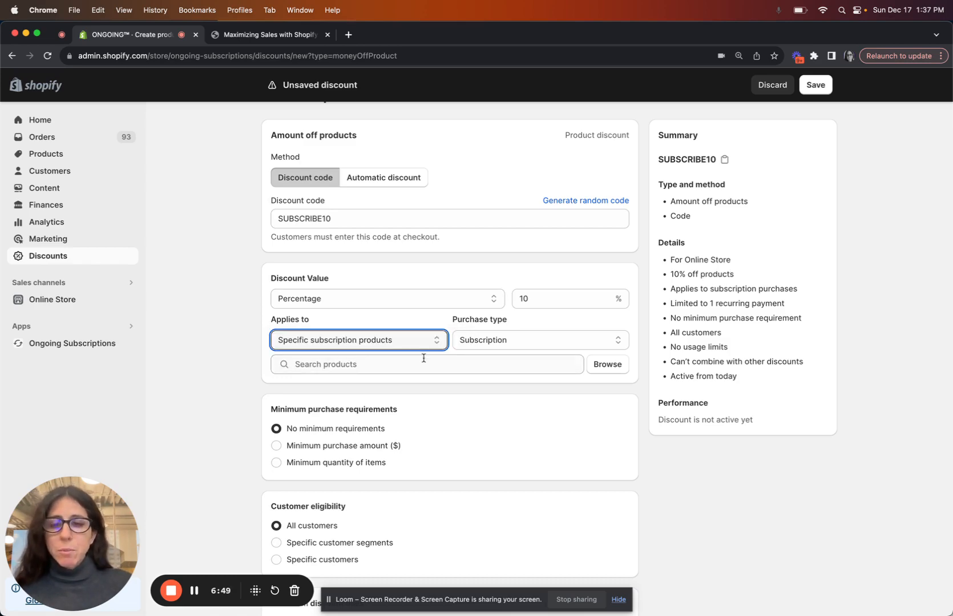
{"action": "left_click", "coordinate": [611, 372]}
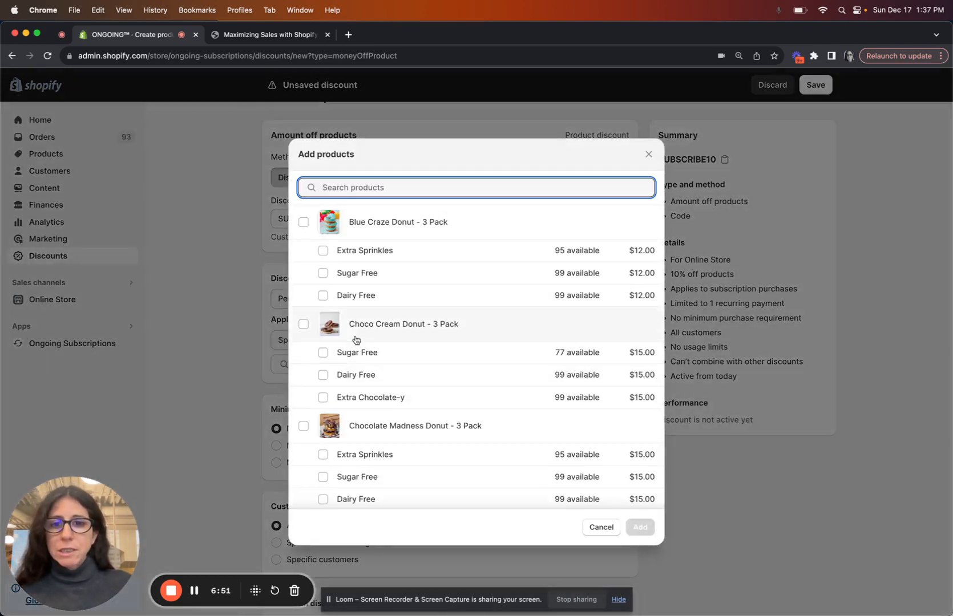
{"action": "left_click", "coordinate": [304, 324]}
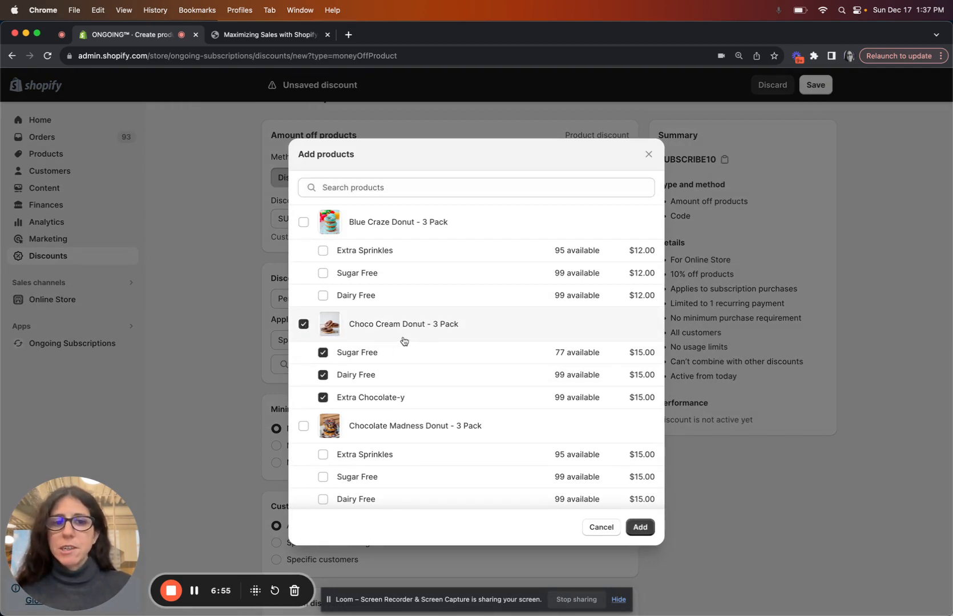
{"action": "left_click", "coordinate": [600, 527]}
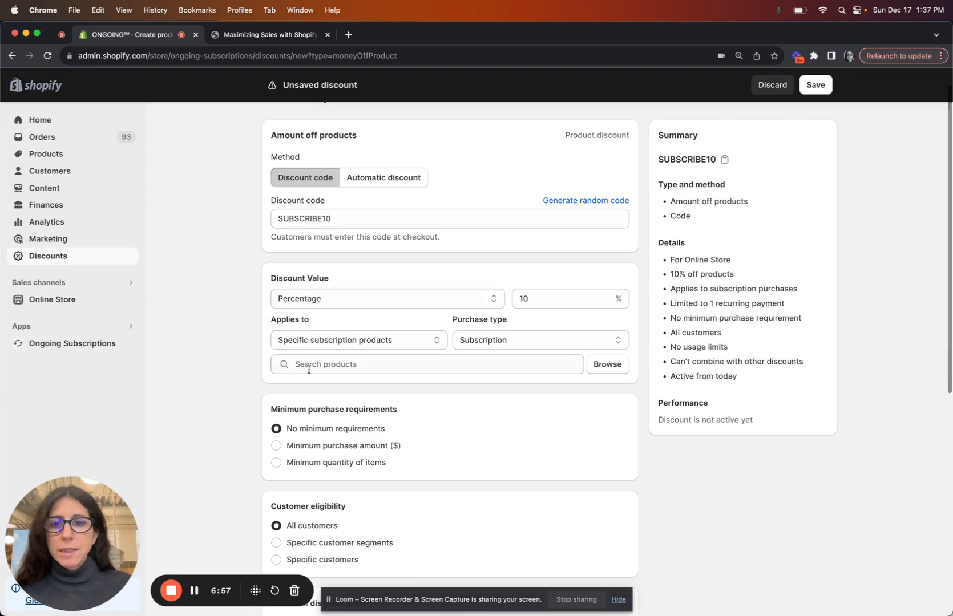
Try applying the discount to all subscription products in the Subscription Products collection, and remove that collection again
{"action": "left_click", "coordinate": [371, 340]}
{"action": "left_click", "coordinate": [367, 327]}
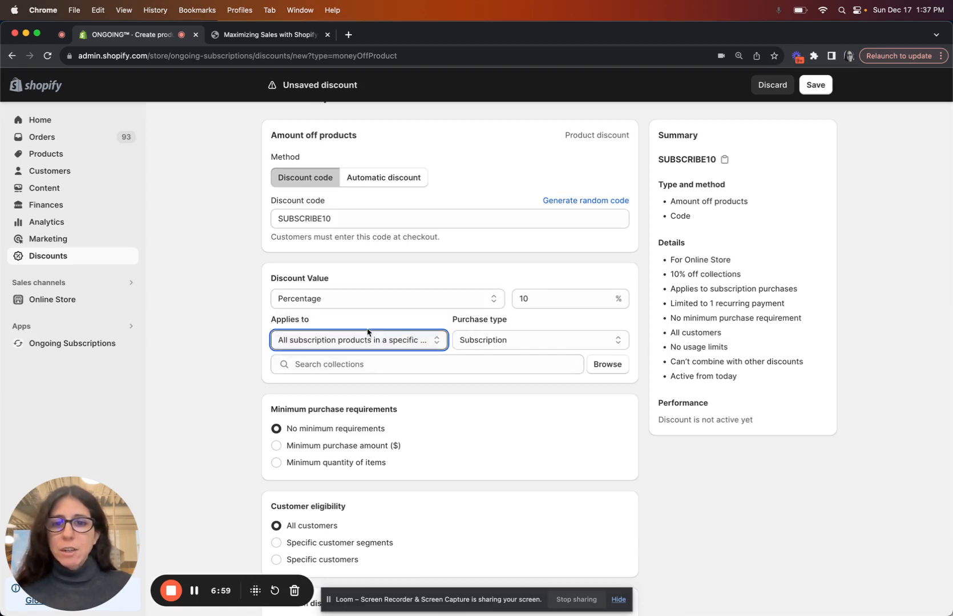
{"action": "left_click", "coordinate": [596, 368]}
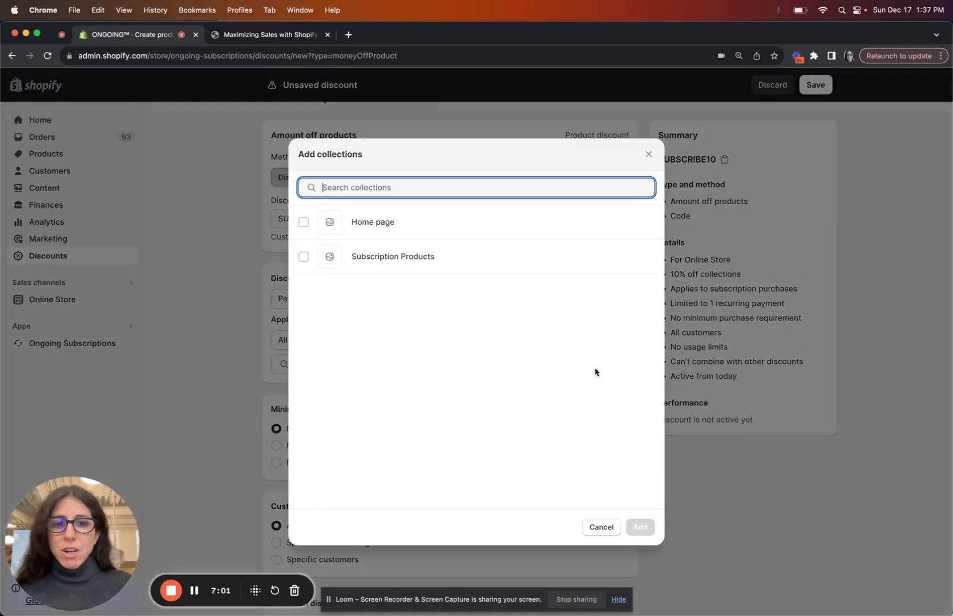
{"action": "left_click", "coordinate": [304, 256]}
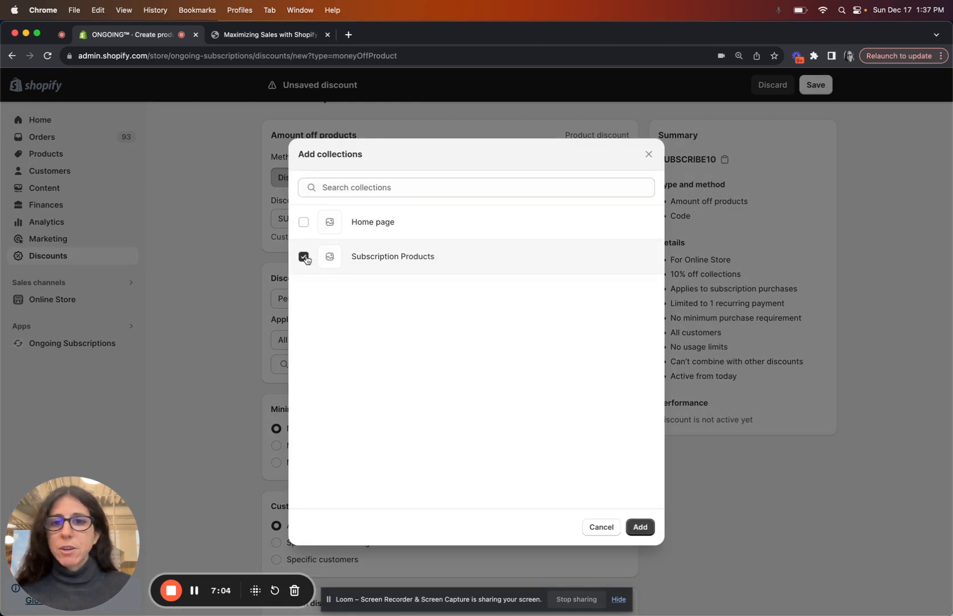
{"action": "left_click", "coordinate": [639, 527]}
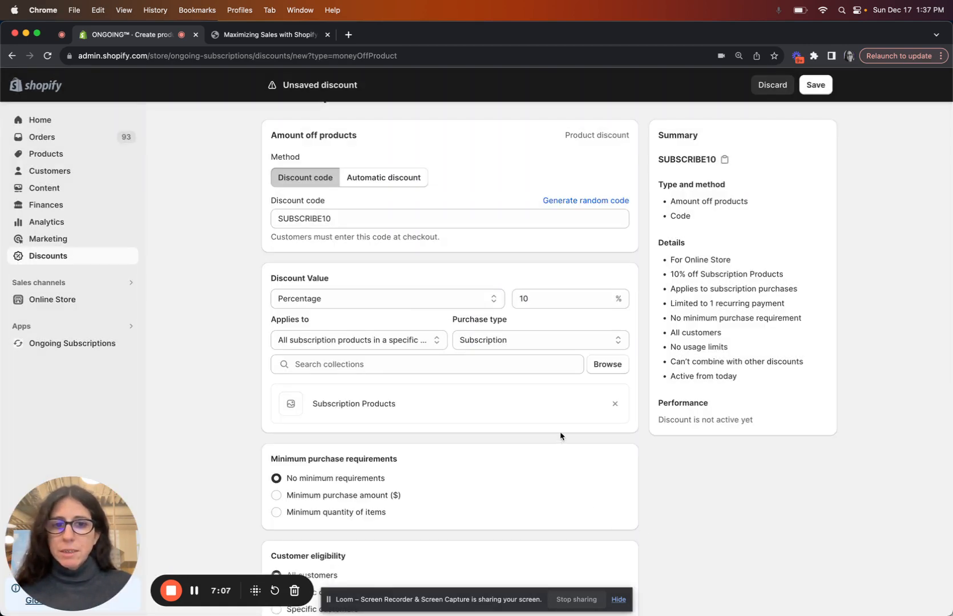
{"action": "left_click", "coordinate": [614, 404]}
Apply the discount to specific subscription products and select the Blue Craze, Choco Cream and Chocolate Madness Donut 3 Packs
{"action": "left_click", "coordinate": [415, 341]}
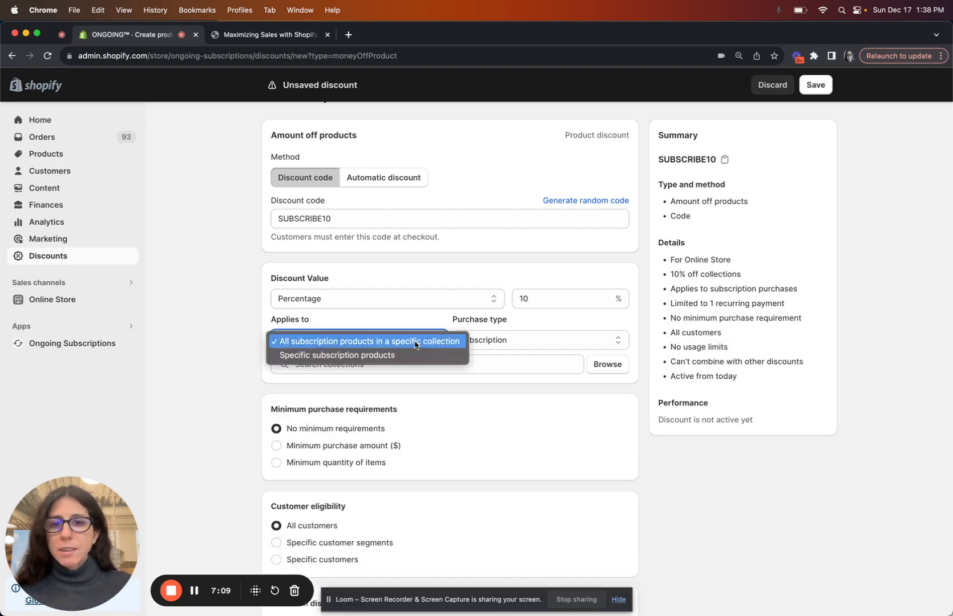
{"action": "left_click", "coordinate": [414, 355]}
{"action": "left_click", "coordinate": [609, 371]}
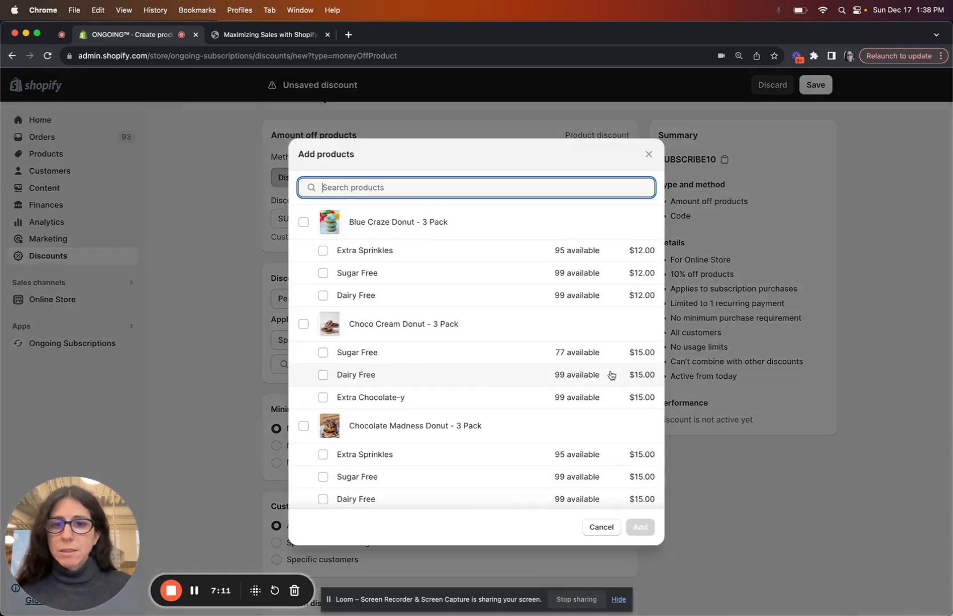
{"action": "left_click", "coordinate": [304, 224]}
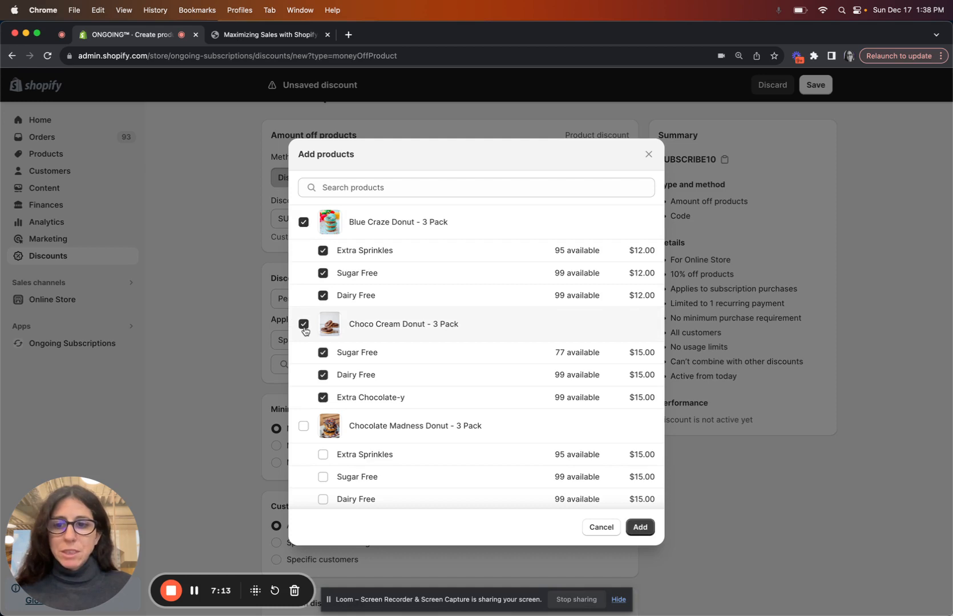
{"action": "scroll", "coordinate": [305, 342], "scroll_direction": "down", "scroll_amount": 2}
{"action": "left_click", "coordinate": [304, 378]}
Select the Magical Surprise Mix of Donuts 3 Pack, Pink Dream Donut 4 Pack and Powdered Sugar Mini Donuts Dozen Pack for the discount
{"action": "scroll", "coordinate": [305, 342], "scroll_direction": "down", "scroll_amount": 5}
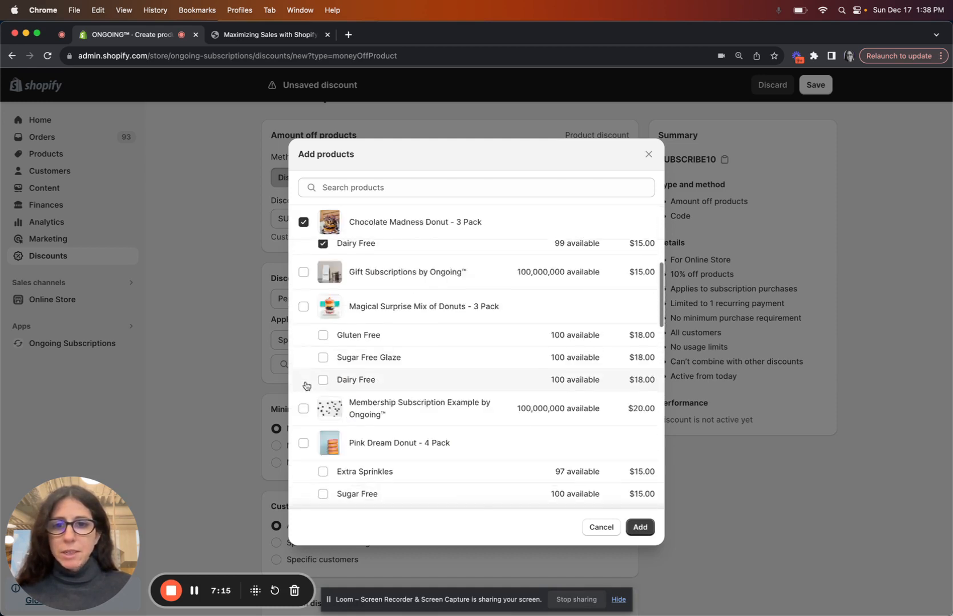
{"action": "left_click", "coordinate": [303, 308]}
{"action": "scroll", "coordinate": [305, 313], "scroll_direction": "down", "scroll_amount": 4}
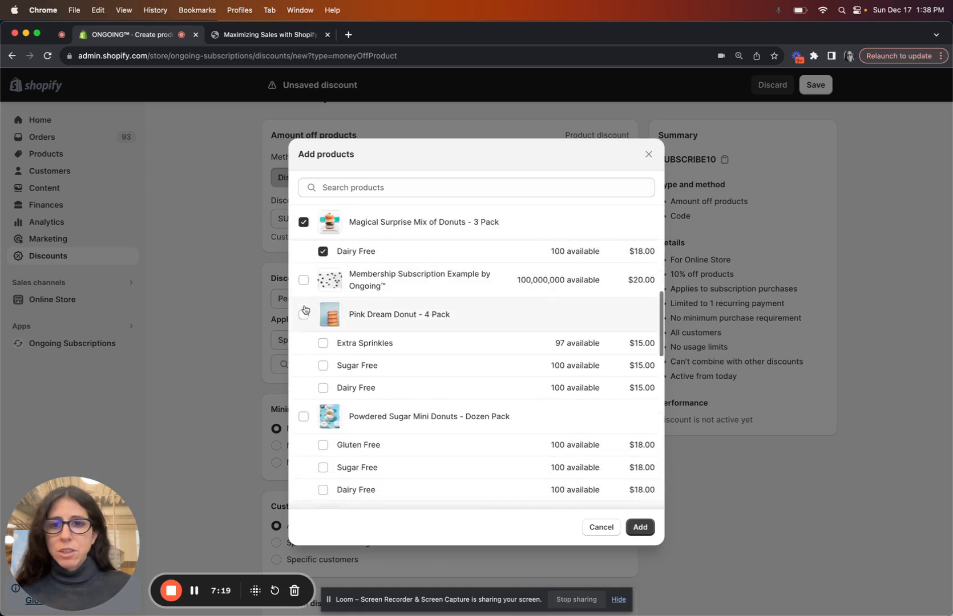
{"action": "left_click", "coordinate": [303, 314]}
{"action": "scroll", "coordinate": [304, 318], "scroll_direction": "down", "scroll_amount": 3}
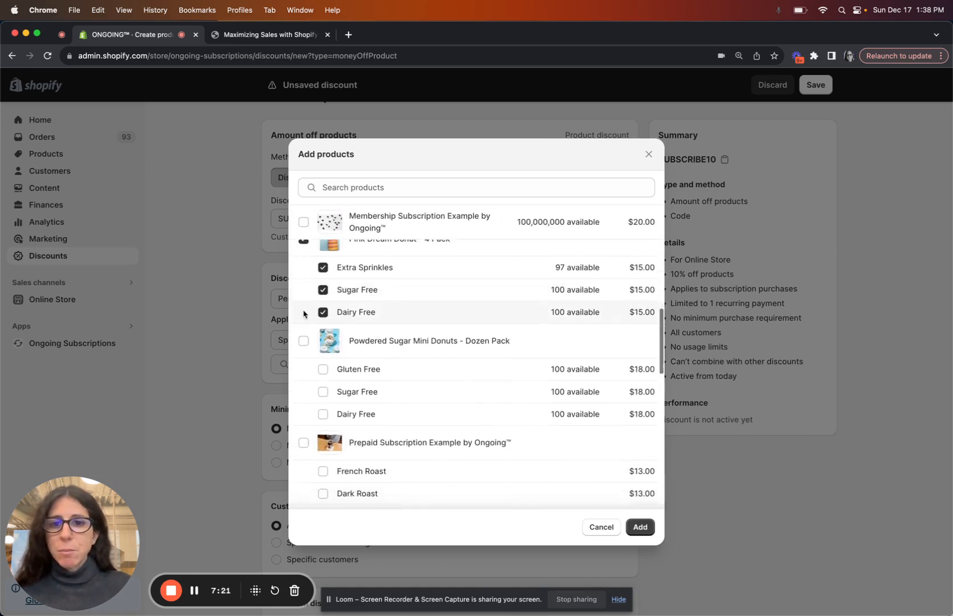
{"action": "left_click", "coordinate": [303, 321]}
{"action": "scroll", "coordinate": [303, 325], "scroll_direction": "down", "scroll_amount": 3}
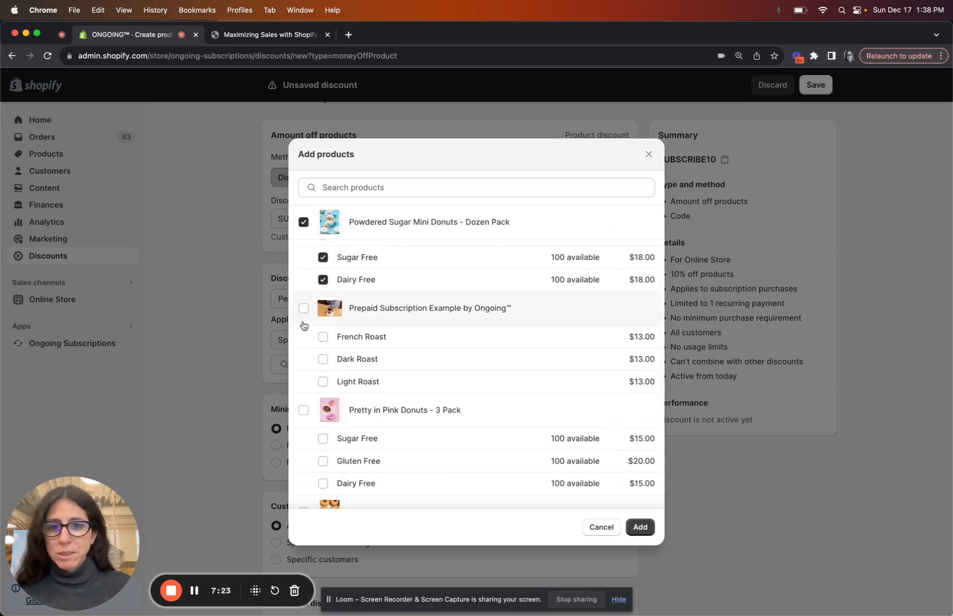
Include all variants of the Pretty in Pink Donuts 3 Pack and Simple Sugar Glaze Donut 6 Pack in the product selection
{"action": "scroll", "coordinate": [304, 330], "scroll_direction": "down", "scroll_amount": 3}
{"action": "left_click", "coordinate": [303, 325]}
{"action": "scroll", "coordinate": [304, 326], "scroll_direction": "down", "scroll_amount": 3}
{"action": "left_click", "coordinate": [304, 300]}
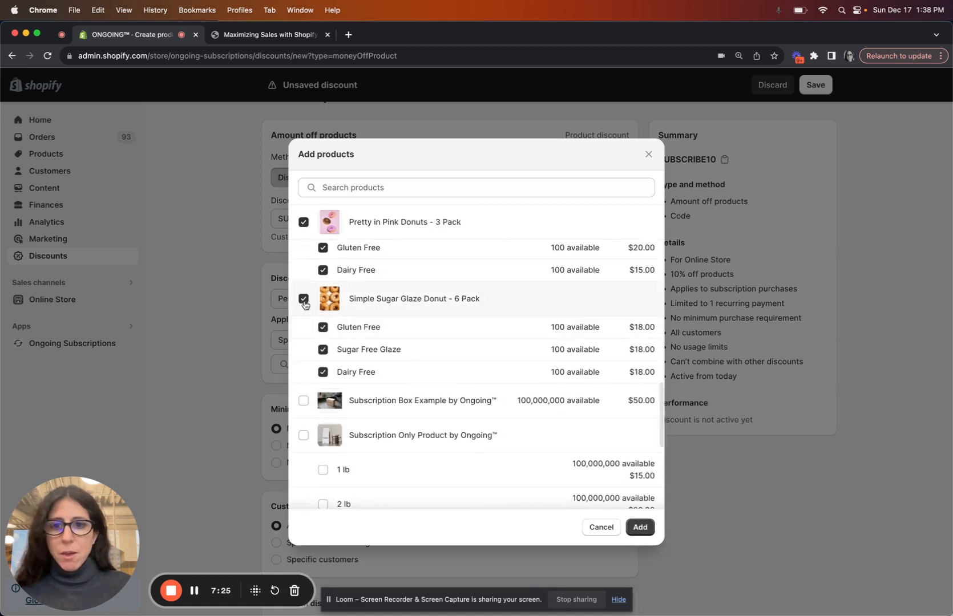
Select the Subscription Box Example, Subscription Only Product, Subscription Product Example and White Caramel Donut 4 Pack
{"action": "scroll", "coordinate": [307, 365], "scroll_direction": "down", "scroll_amount": 2}
{"action": "scroll", "coordinate": [309, 396], "scroll_direction": "down", "scroll_amount": 3}
{"action": "scroll", "coordinate": [309, 396], "scroll_direction": "up", "scroll_amount": 1}
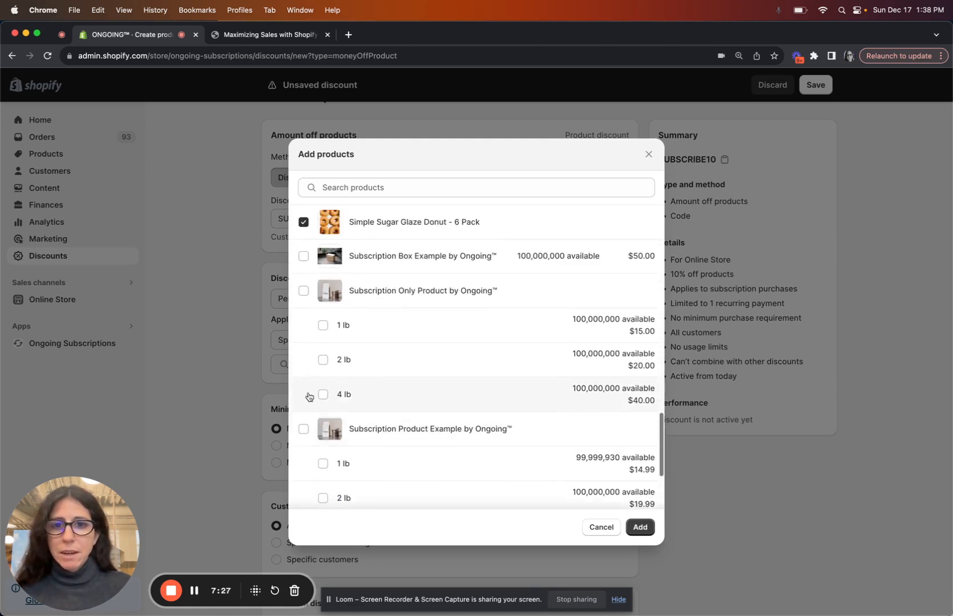
{"action": "left_click", "coordinate": [303, 290]}
{"action": "left_click", "coordinate": [304, 428]}
{"action": "scroll", "coordinate": [306, 431], "scroll_direction": "down", "scroll_amount": 3}
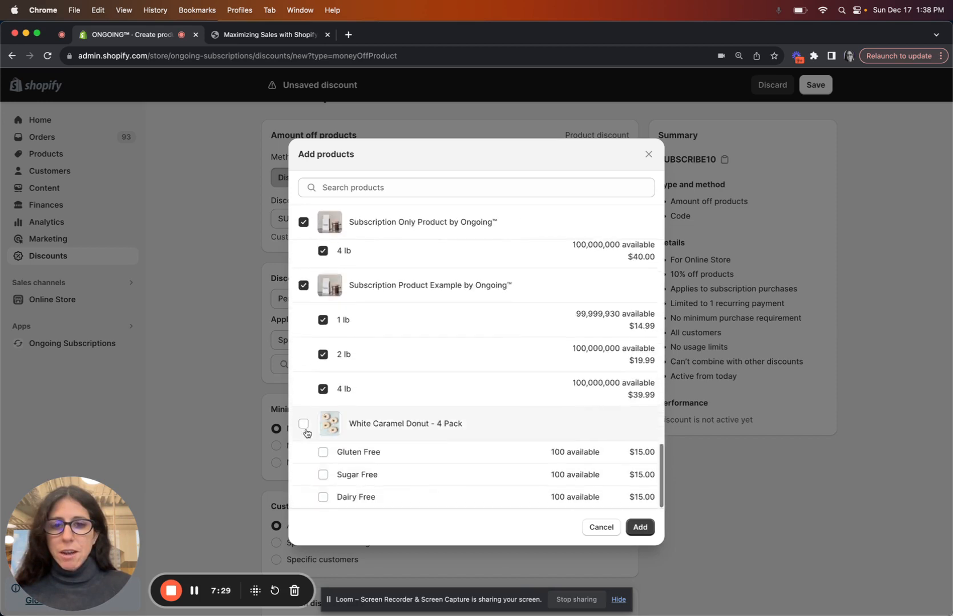
{"action": "left_click", "coordinate": [303, 424]}
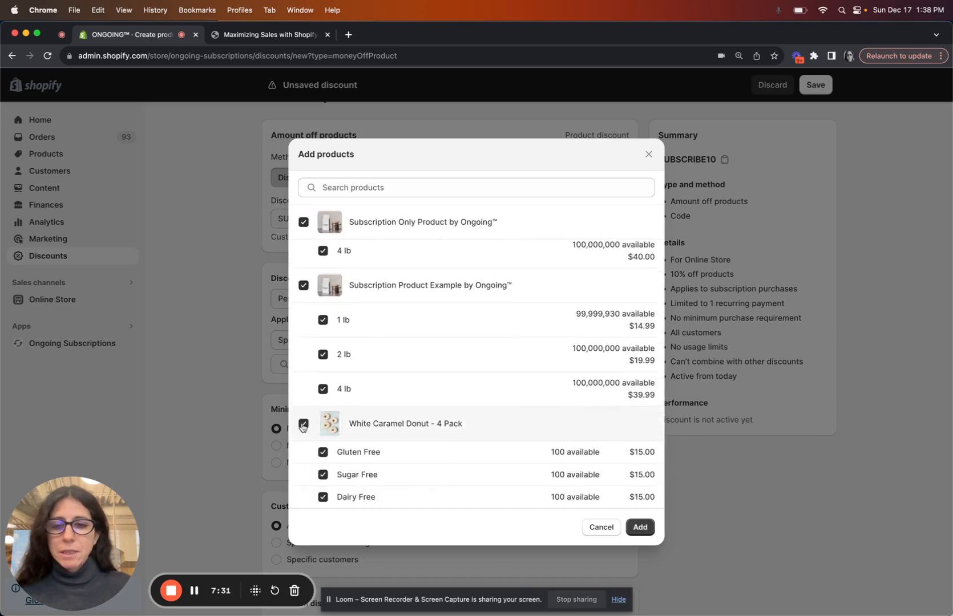
Select the Prepaid Subscription, Membership Subscription and Gift Subscriptions products as well, and add all selected products to the discount
{"action": "scroll", "coordinate": [302, 428], "scroll_direction": "up", "scroll_amount": 5}
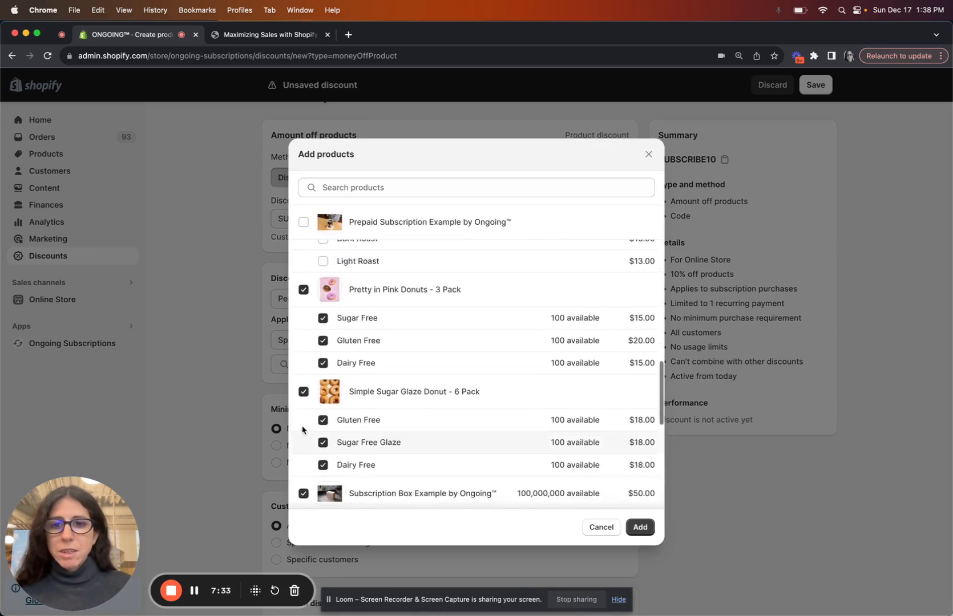
{"action": "scroll", "coordinate": [303, 430], "scroll_direction": "up", "scroll_amount": 10}
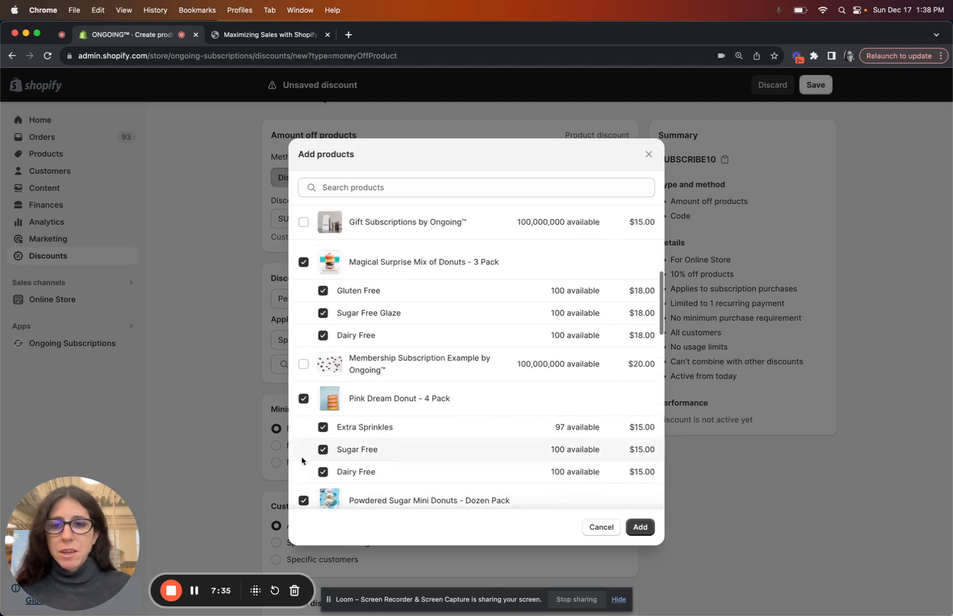
{"action": "scroll", "coordinate": [303, 400], "scroll_direction": "up", "scroll_amount": 6}
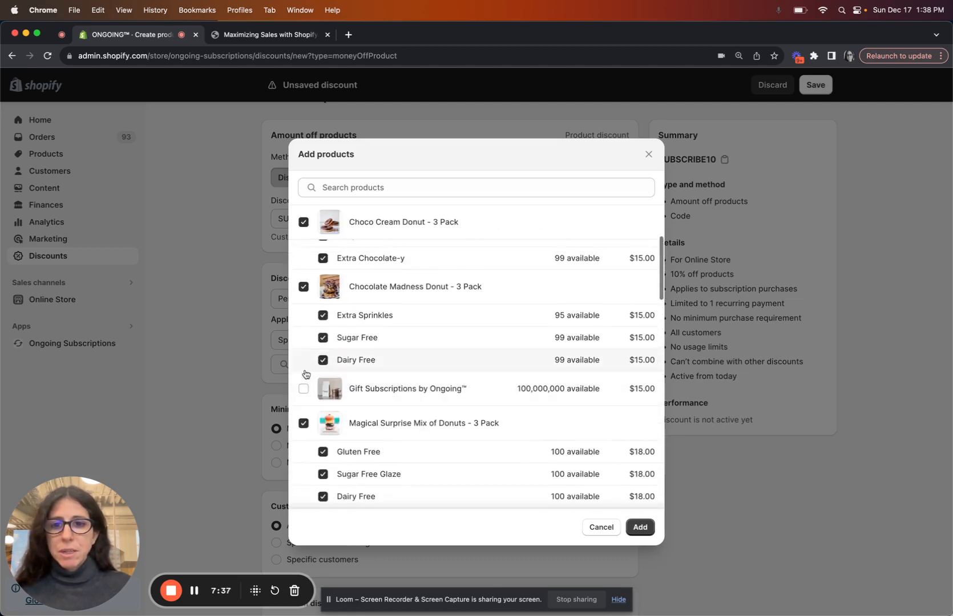
{"action": "scroll", "coordinate": [305, 382], "scroll_direction": "up", "scroll_amount": 6}
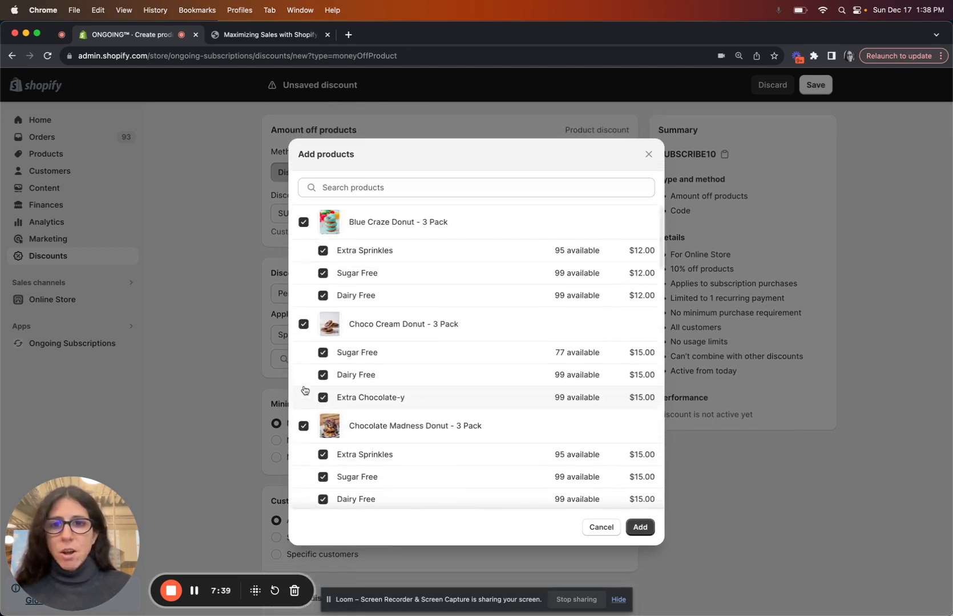
{"action": "scroll", "coordinate": [305, 392], "scroll_direction": "down", "scroll_amount": 15}
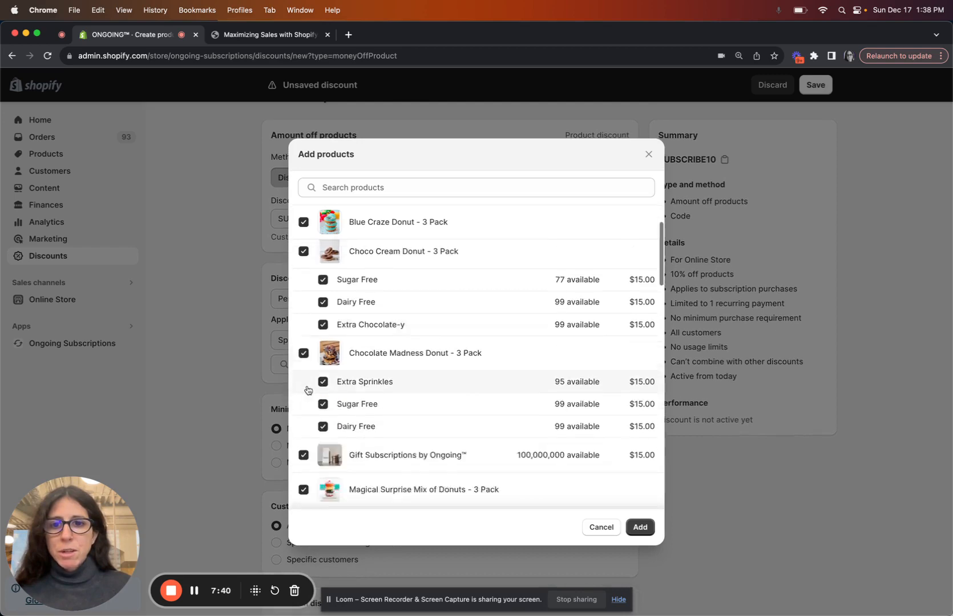
{"action": "left_click", "coordinate": [639, 527]}
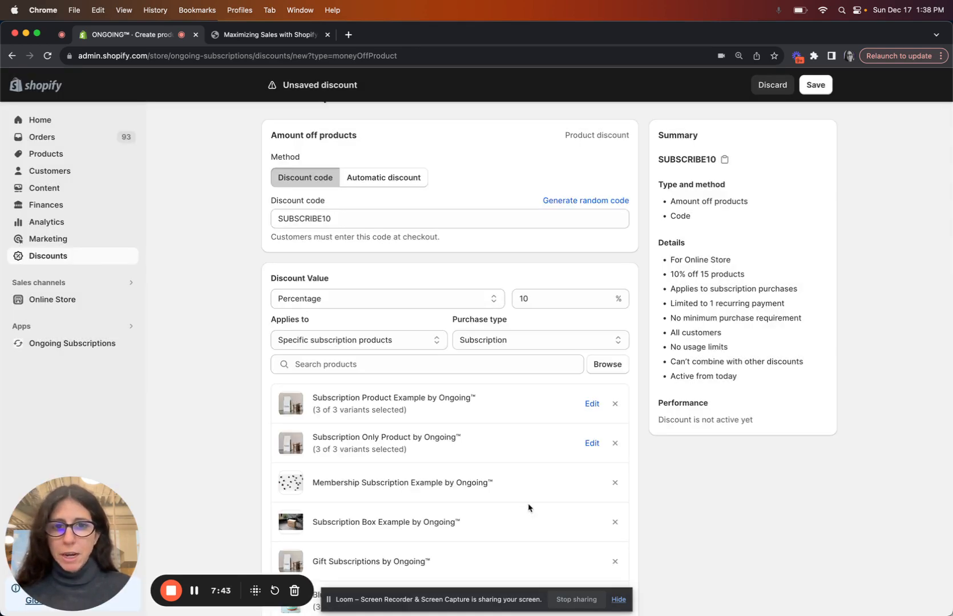
Review the discount's minimum purchase requirements, customer eligibility, maximum uses, recurring payment limits and combination options
{"action": "scroll", "coordinate": [529, 507], "scroll_direction": "down", "scroll_amount": 5}
{"action": "scroll", "coordinate": [528, 507], "scroll_direction": "down", "scroll_amount": 8}
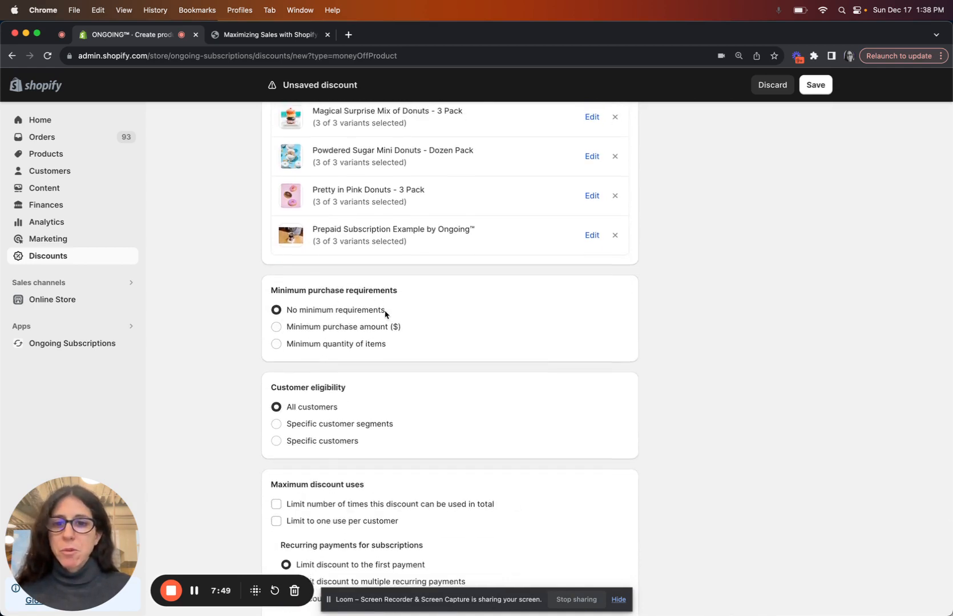
{"action": "scroll", "coordinate": [385, 313], "scroll_direction": "down", "scroll_amount": 3}
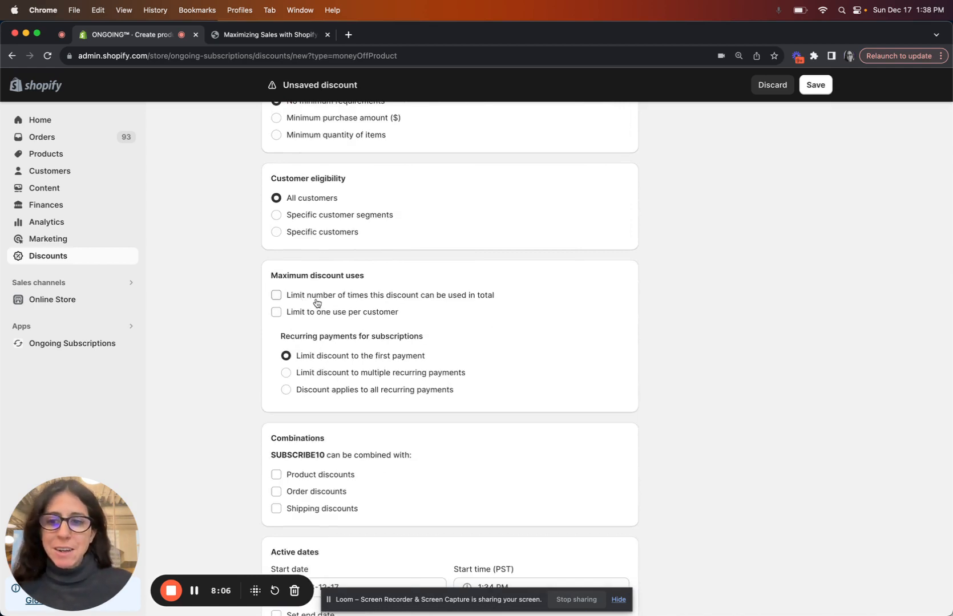
{"action": "scroll", "coordinate": [341, 297], "scroll_direction": "down", "scroll_amount": 1}
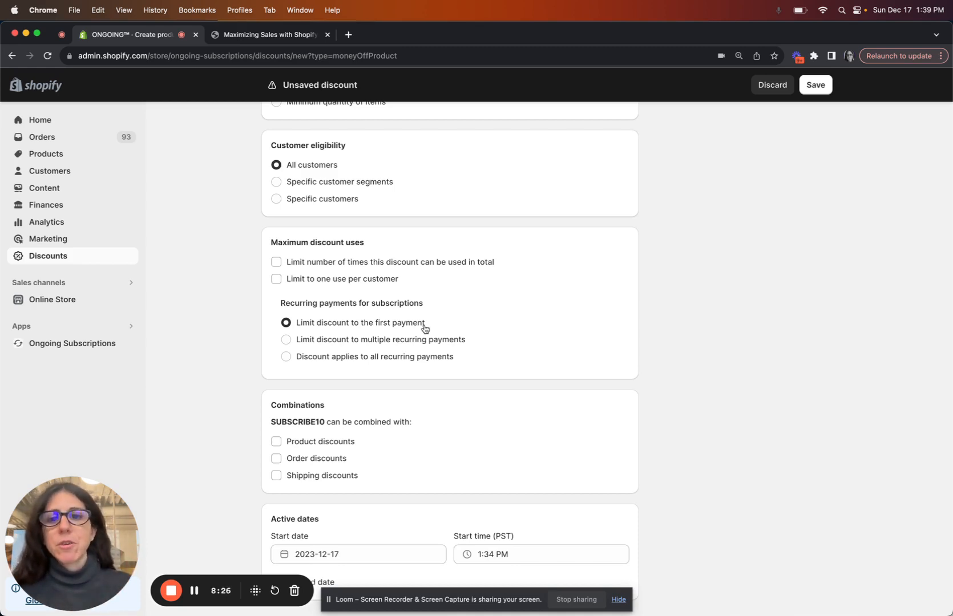
{"action": "scroll", "coordinate": [425, 325], "scroll_direction": "down", "scroll_amount": 1}
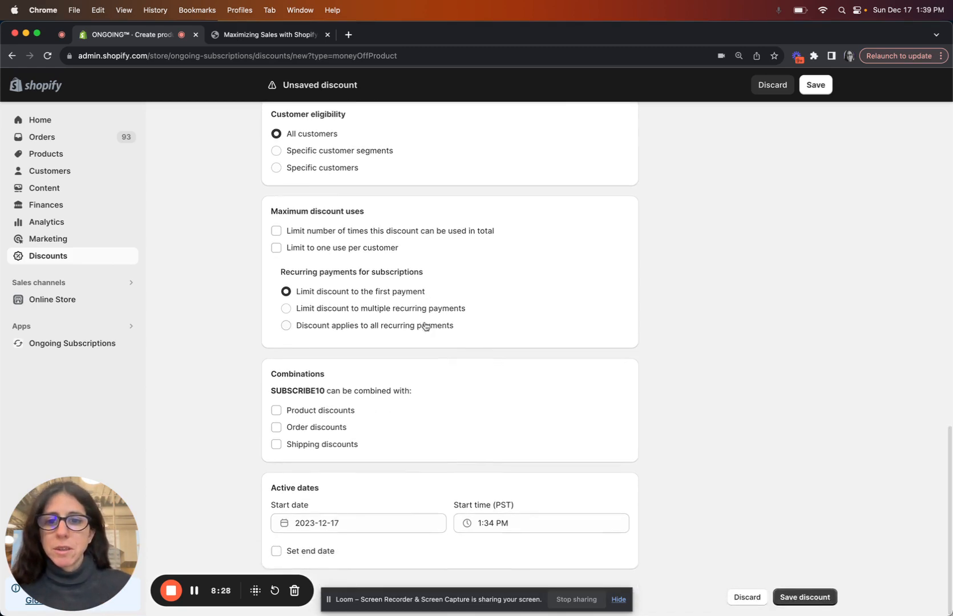
{"action": "left_click_drag", "start_coordinate": [270, 379], "coordinate": [335, 379]}
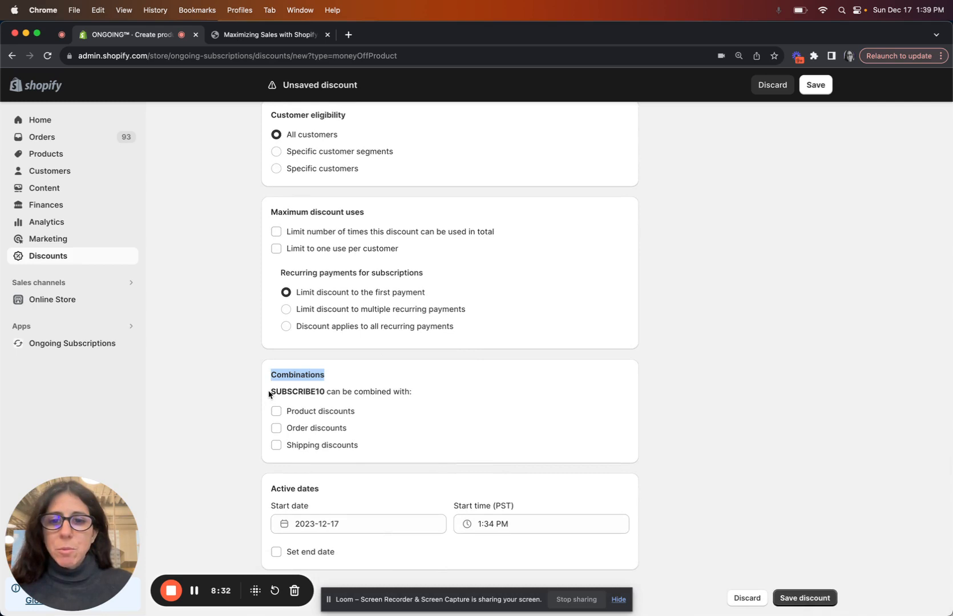
{"action": "left_click_drag", "start_coordinate": [269, 394], "coordinate": [421, 402]}
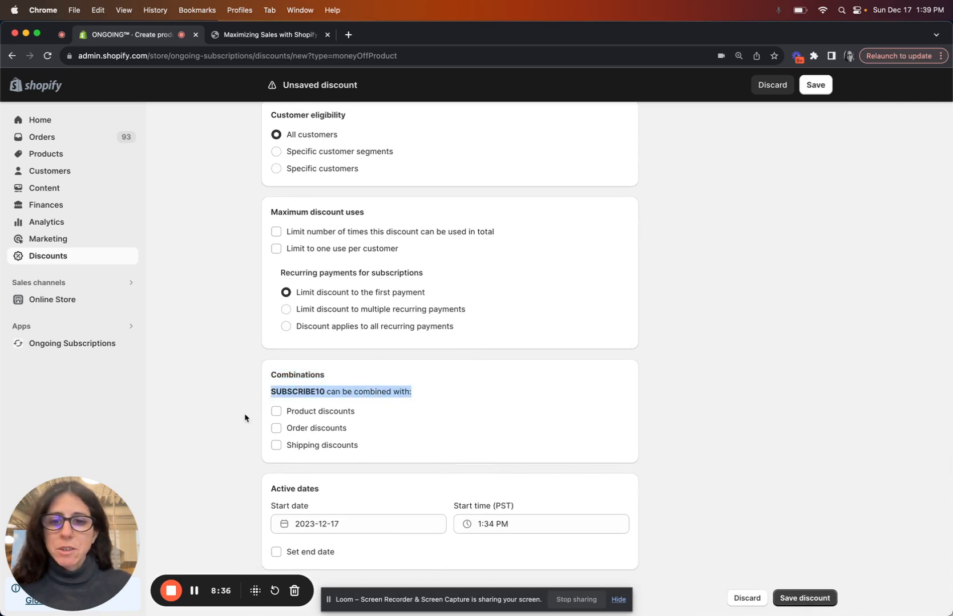
{"action": "left_click", "coordinate": [261, 408]}
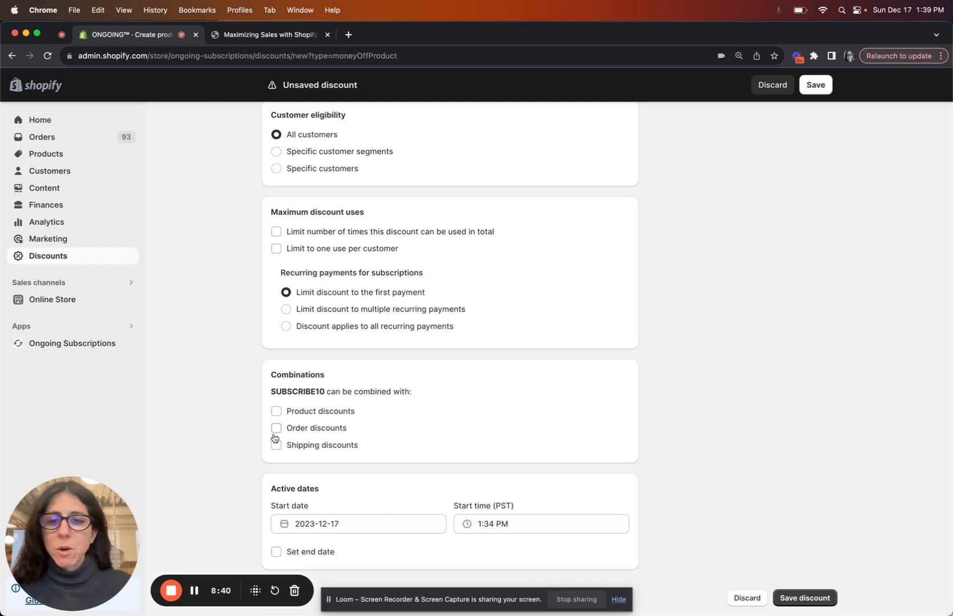
{"action": "scroll", "coordinate": [274, 456], "scroll_direction": "down", "scroll_amount": 1}
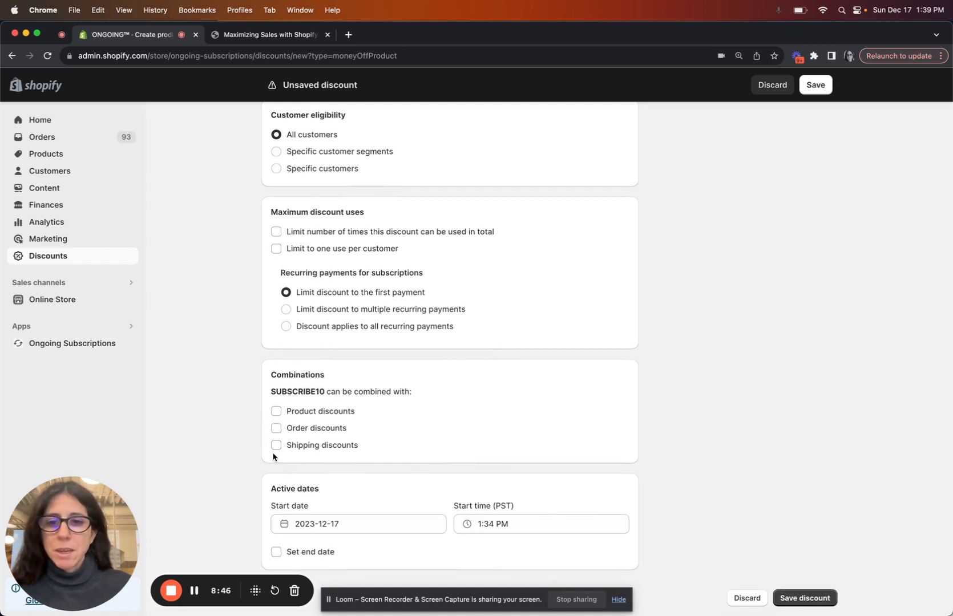
Set the discount to start on 2023-12-26 at 12:00 AM
{"action": "left_click", "coordinate": [317, 527]}
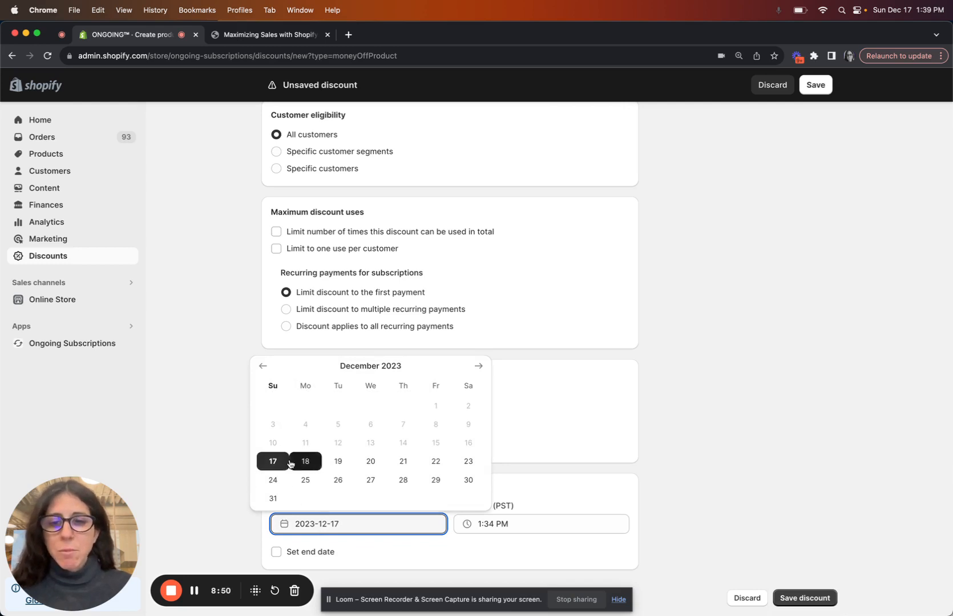
{"action": "left_click", "coordinate": [338, 479]}
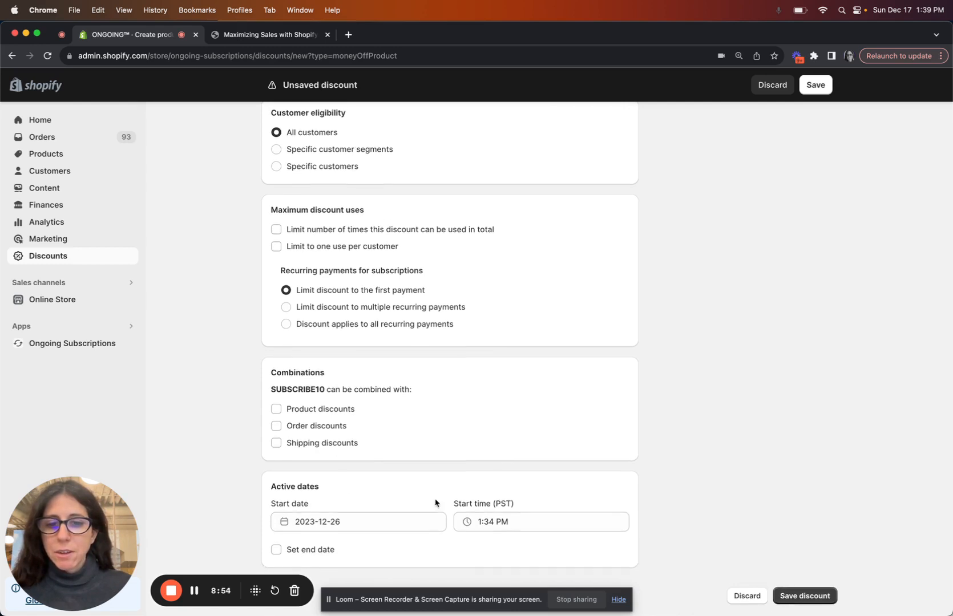
{"action": "left_click", "coordinate": [489, 523]}
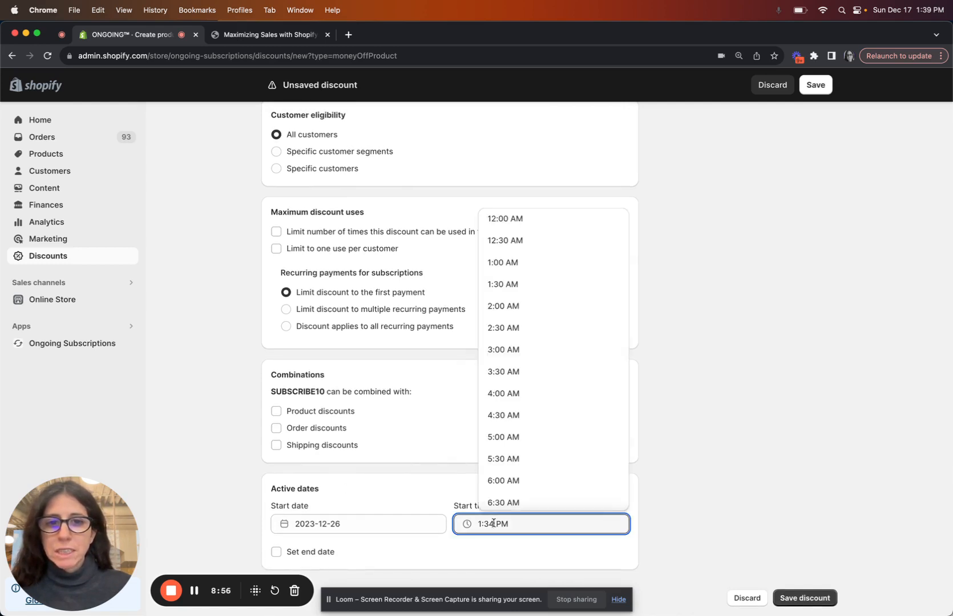
{"action": "left_click", "coordinate": [504, 218]}
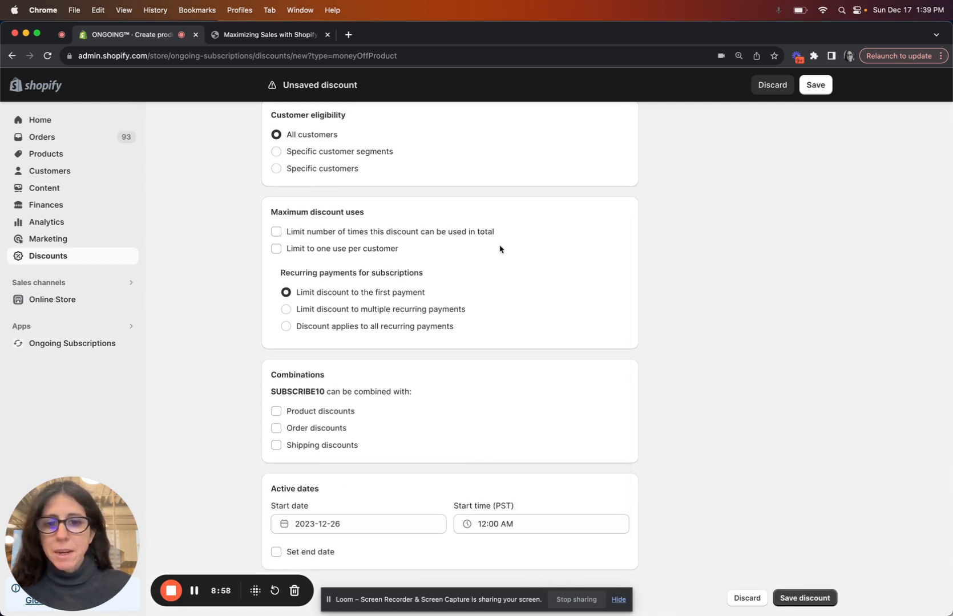
Give the discount an end date and set it to 2024-01-02
{"action": "left_click", "coordinate": [276, 551]}
{"action": "scroll", "coordinate": [301, 529], "scroll_direction": "down", "scroll_amount": 2}
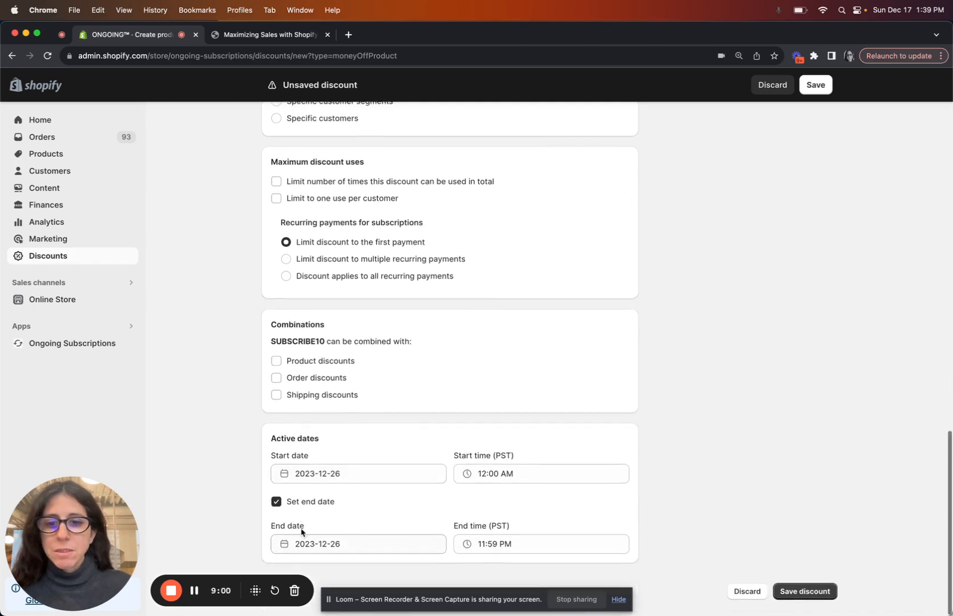
{"action": "left_click", "coordinate": [357, 551]}
{"action": "left_click", "coordinate": [368, 505]}
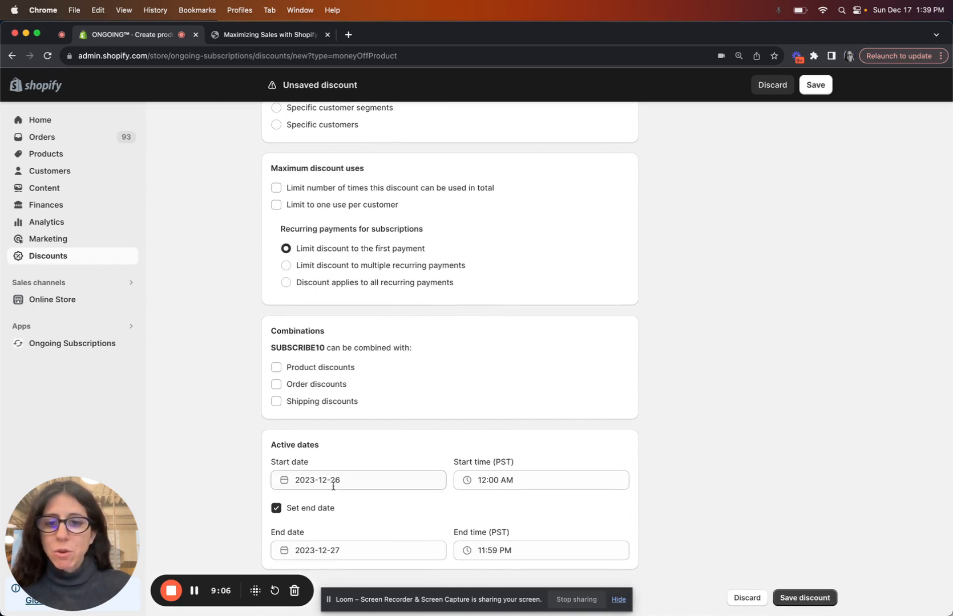
{"action": "left_click", "coordinate": [335, 552]}
{"action": "left_click", "coordinate": [479, 393]}
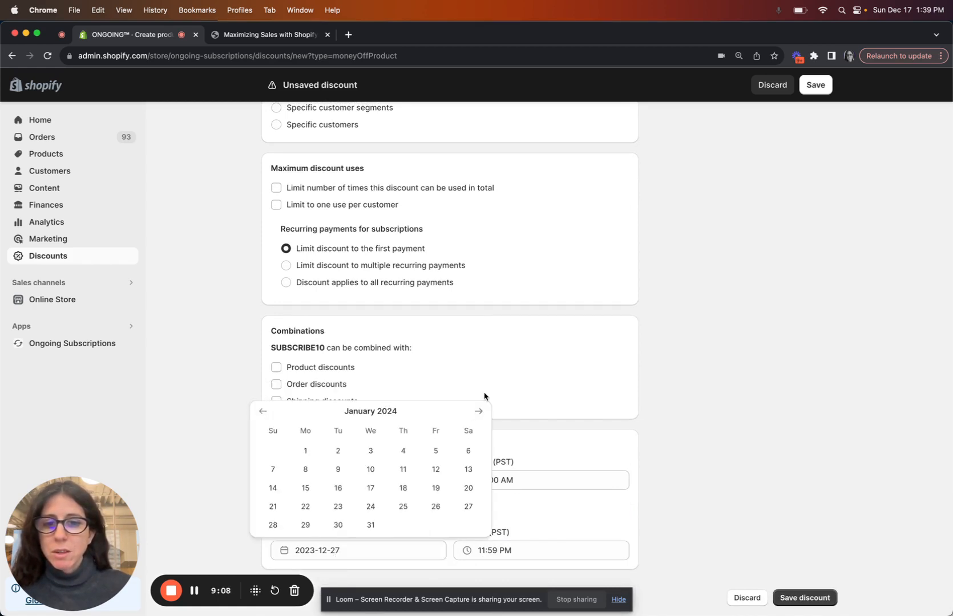
{"action": "left_click", "coordinate": [337, 450]}
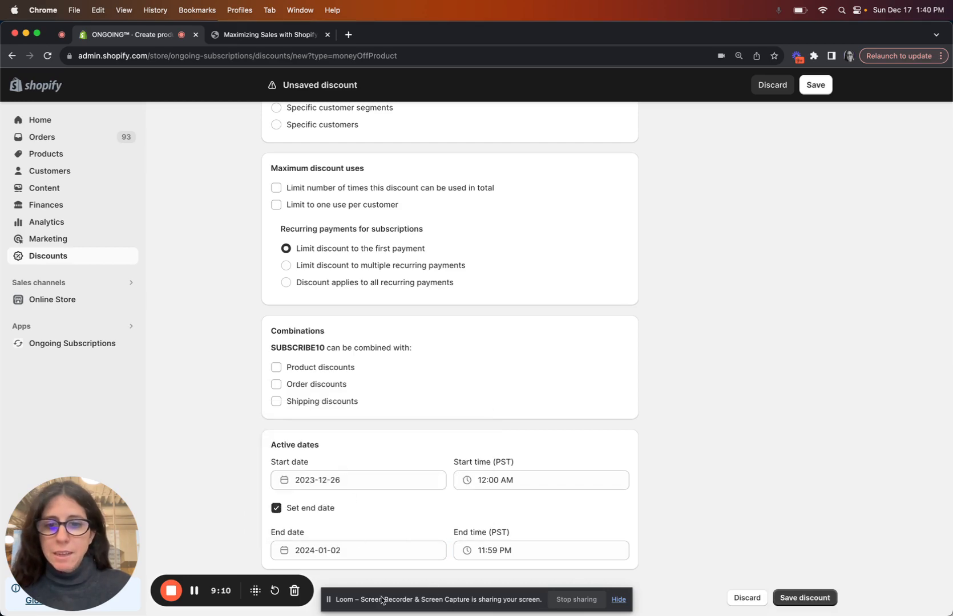
Check the discount's summary for its code, type, details and active dates
{"action": "scroll", "coordinate": [592, 473], "scroll_direction": "up", "scroll_amount": 15}
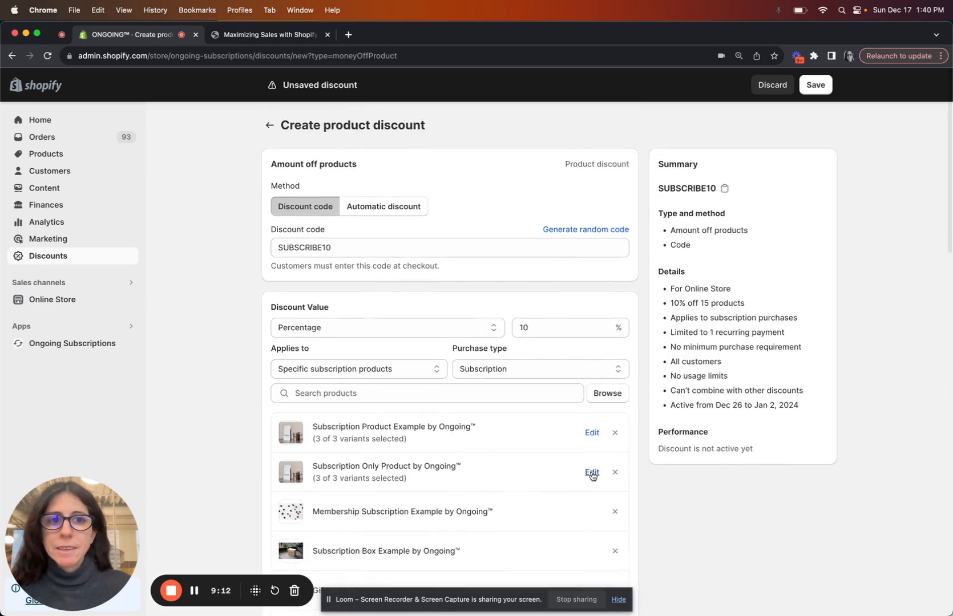
{"action": "left_click_drag", "start_coordinate": [660, 164], "coordinate": [718, 166]}
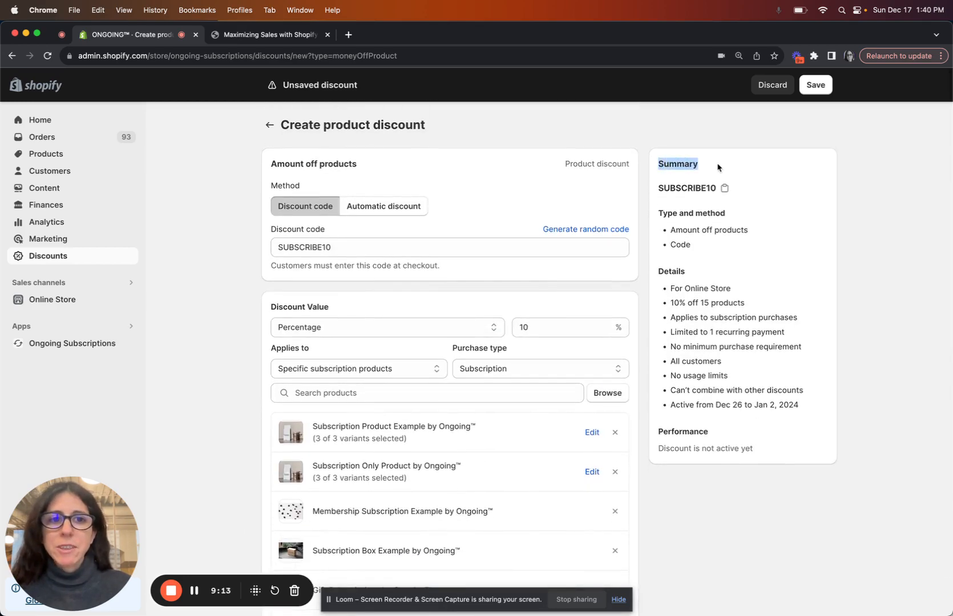